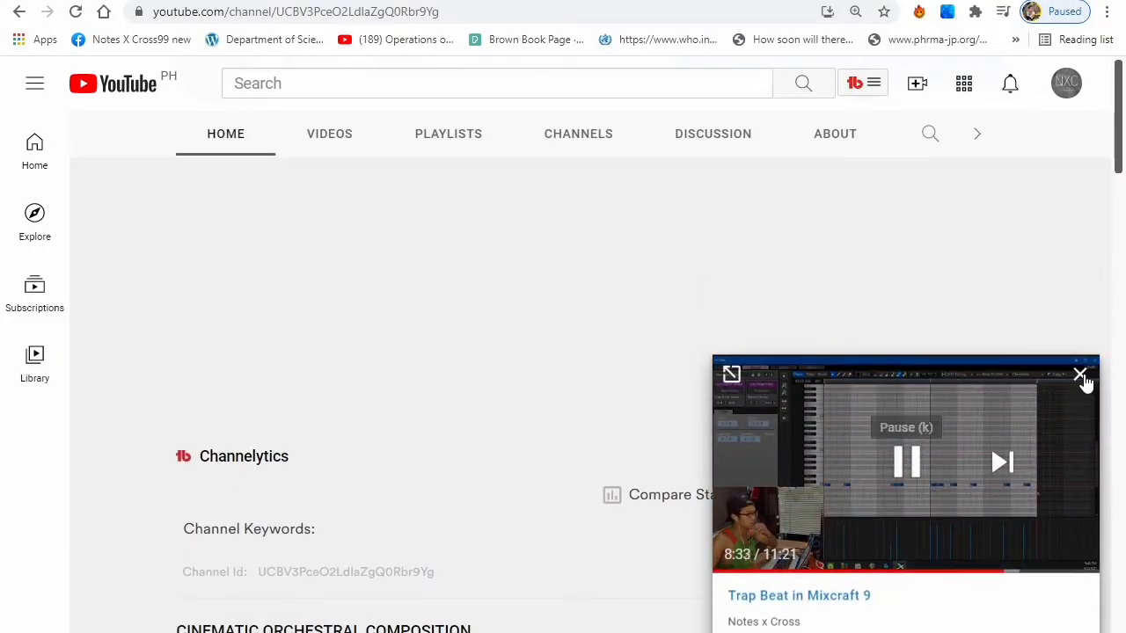
Close the YouTube mini player and look through the channel's home page, including its statistics and featured videos
left_click(1084, 376)
scroll(436, 443, "down", 5)
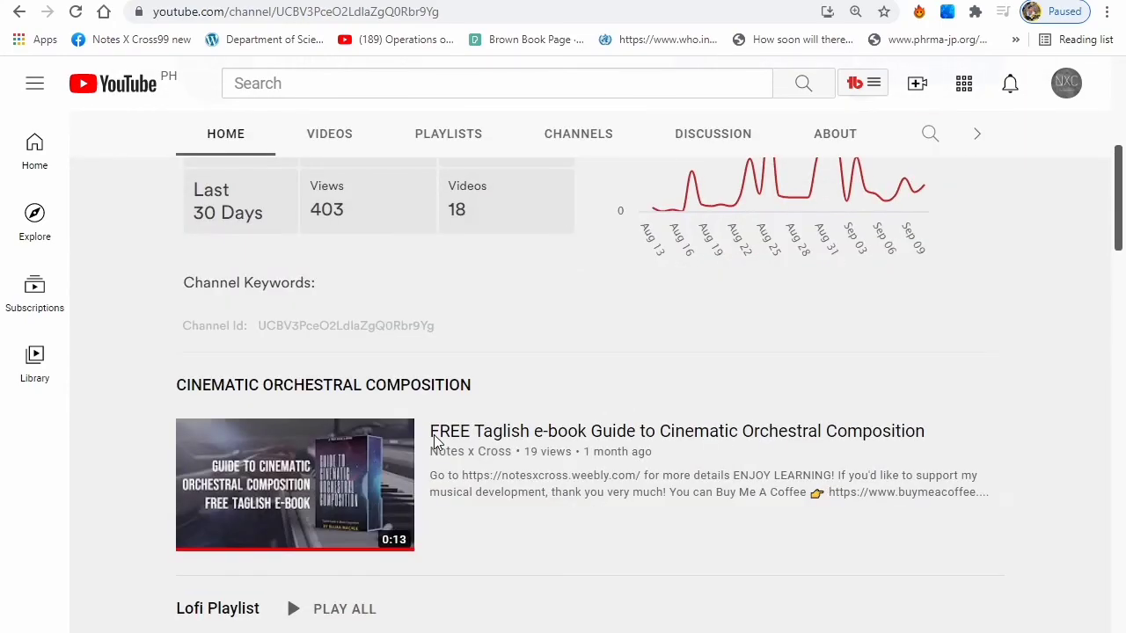
scroll(436, 445, "up", 5)
scroll(436, 442, "down", 10)
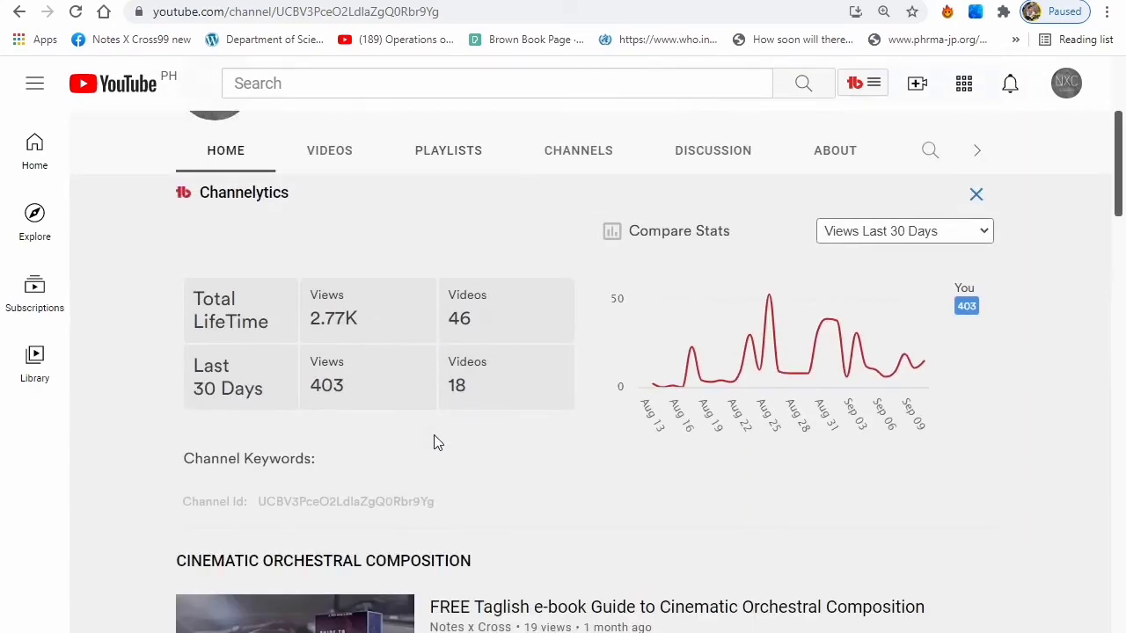
scroll(437, 443, "up", 10)
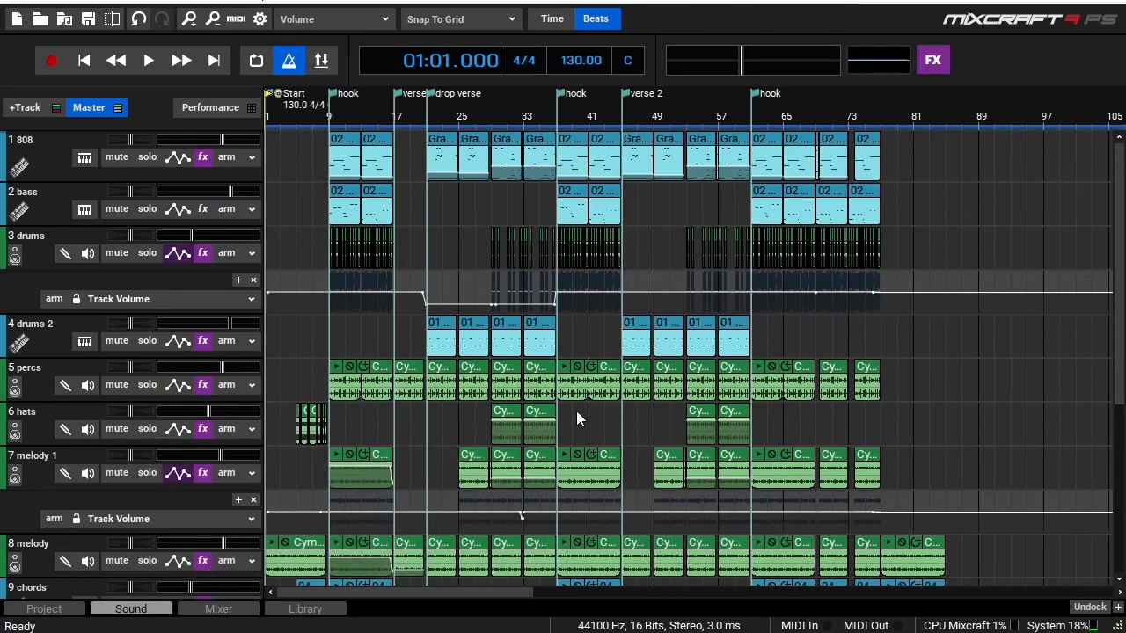
Switch to Mixcraft and review the song arrangement across the 808, bass, drums, percs, hats, melody, chords and vocal fx tracks
scroll(592, 419, "up", 1)
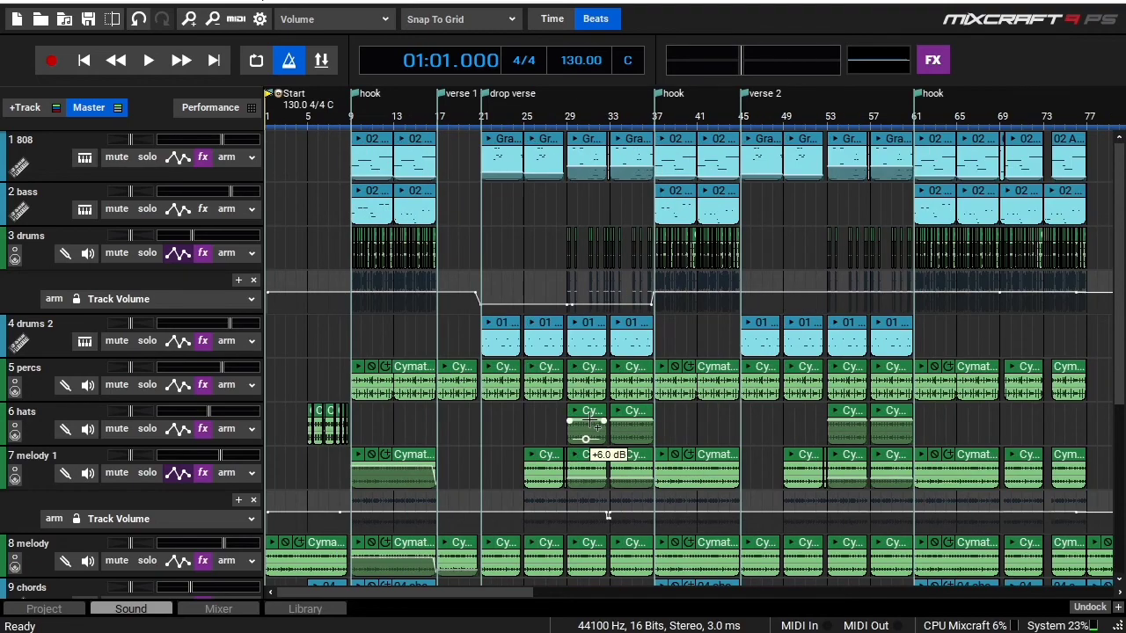
scroll(128, 369, "down", 5)
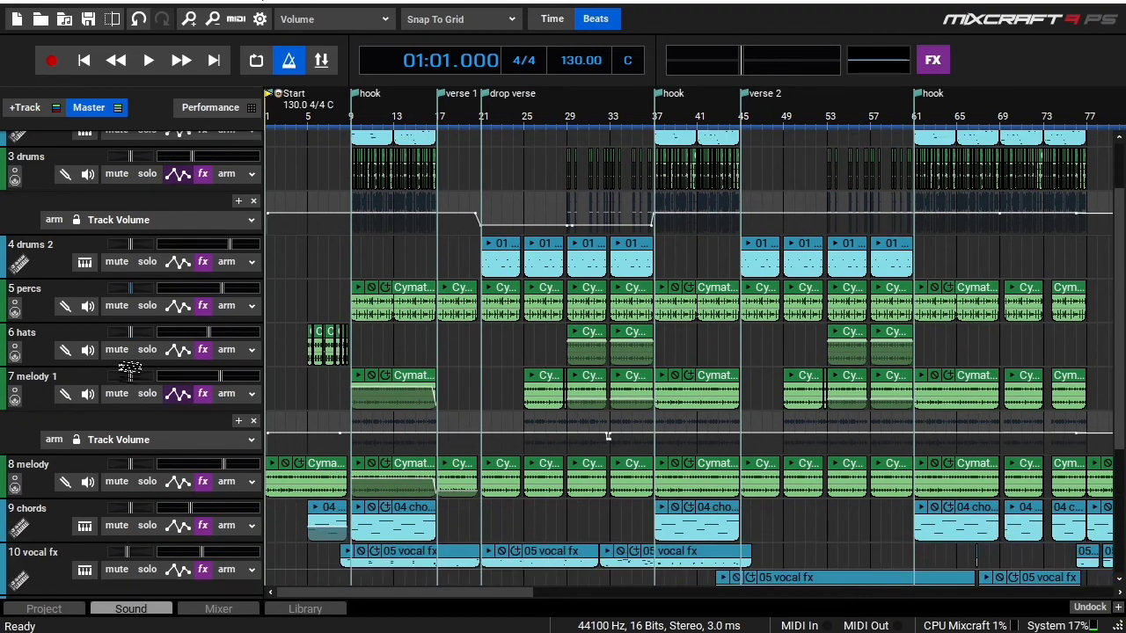
scroll(129, 366, "down", 1)
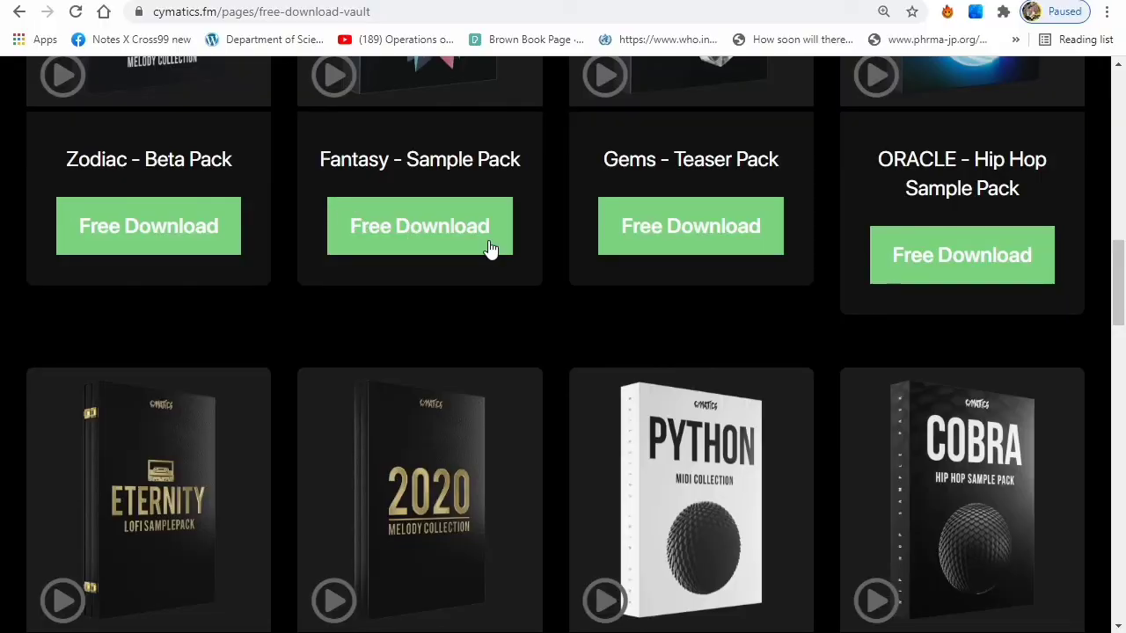
Switch to the browser and look through the sample packs in the Cymatics free download vault
scroll(430, 385, "up", 10)
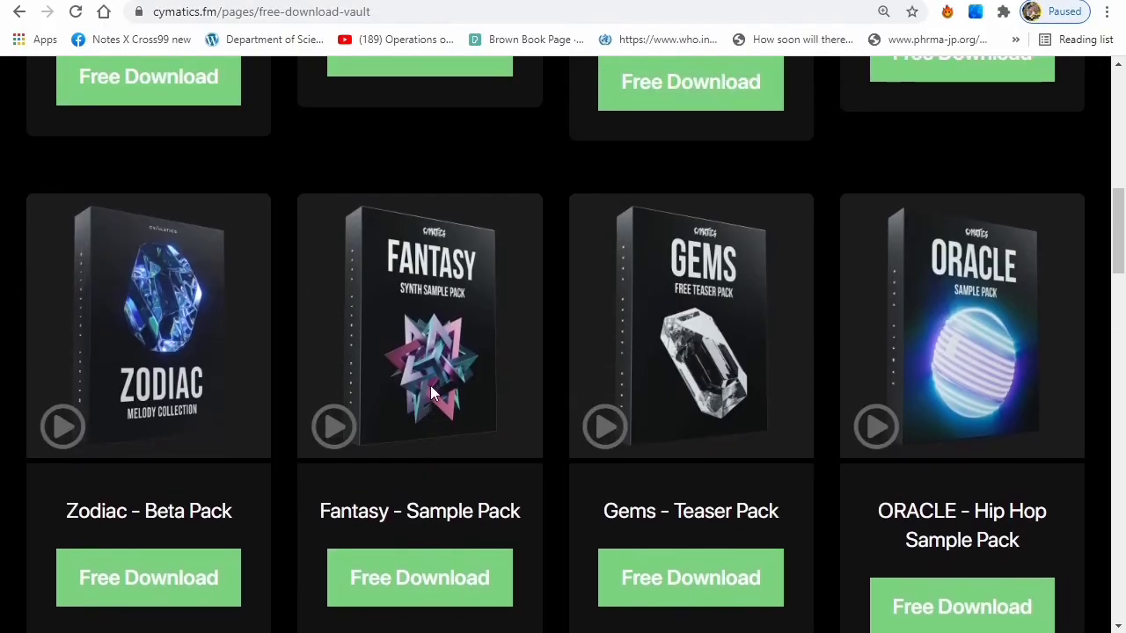
scroll(431, 393, "down", 12)
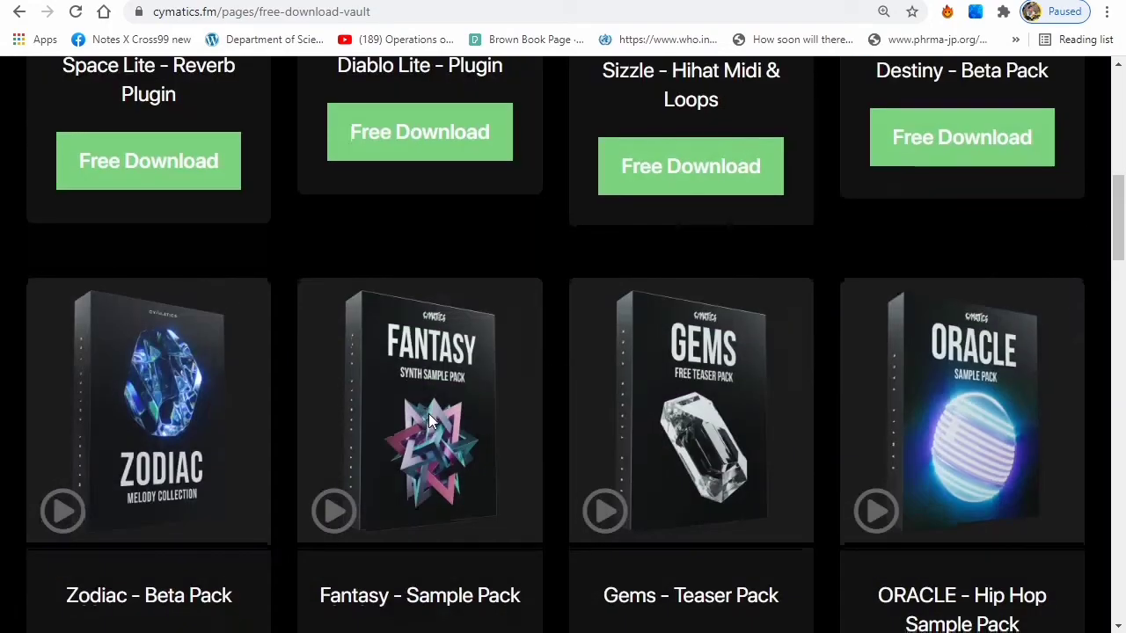
scroll(429, 420, "up", 6)
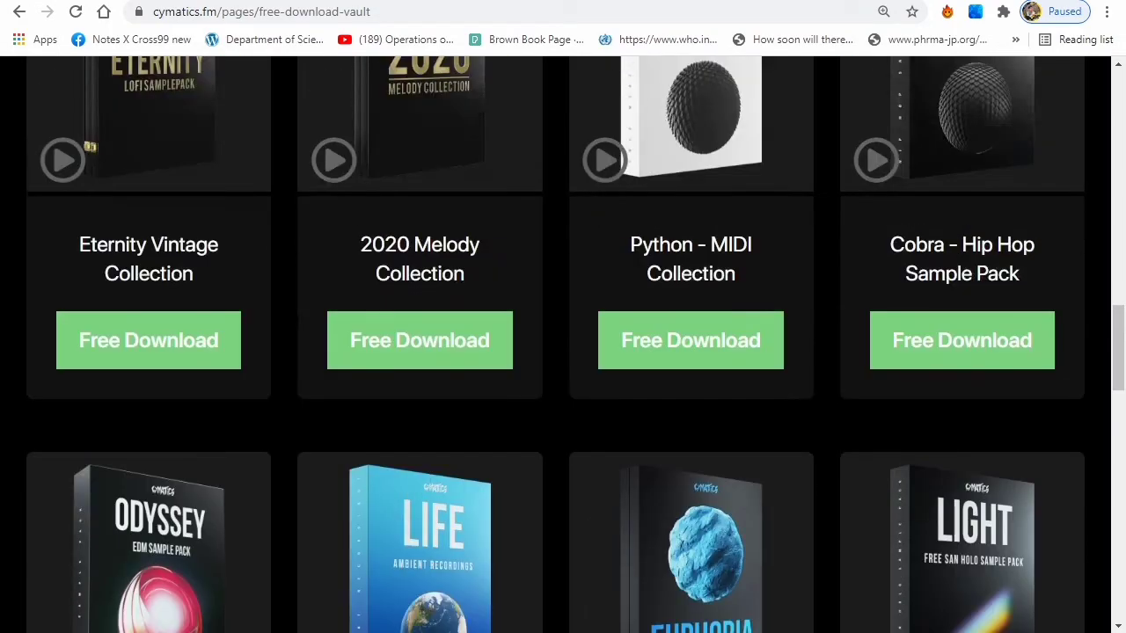
scroll(429, 416, "down", 7)
scroll(429, 415, "down", 12)
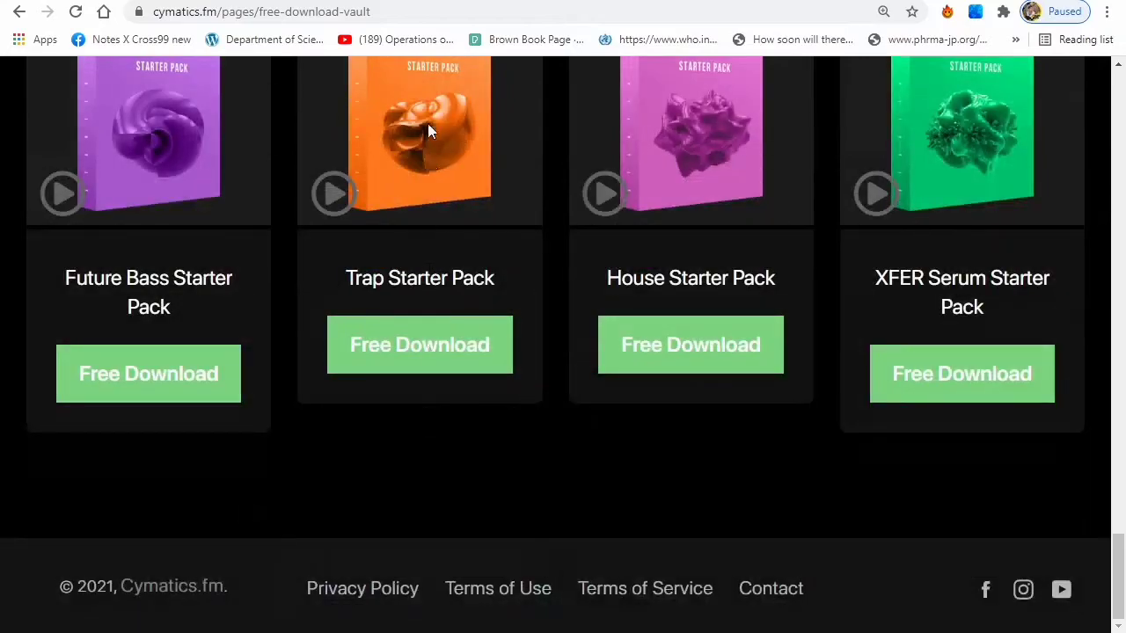
Open the Cymatics store collection page and look through the paid sample packs
left_click(443, 1)
scroll(510, 378, "down", 6)
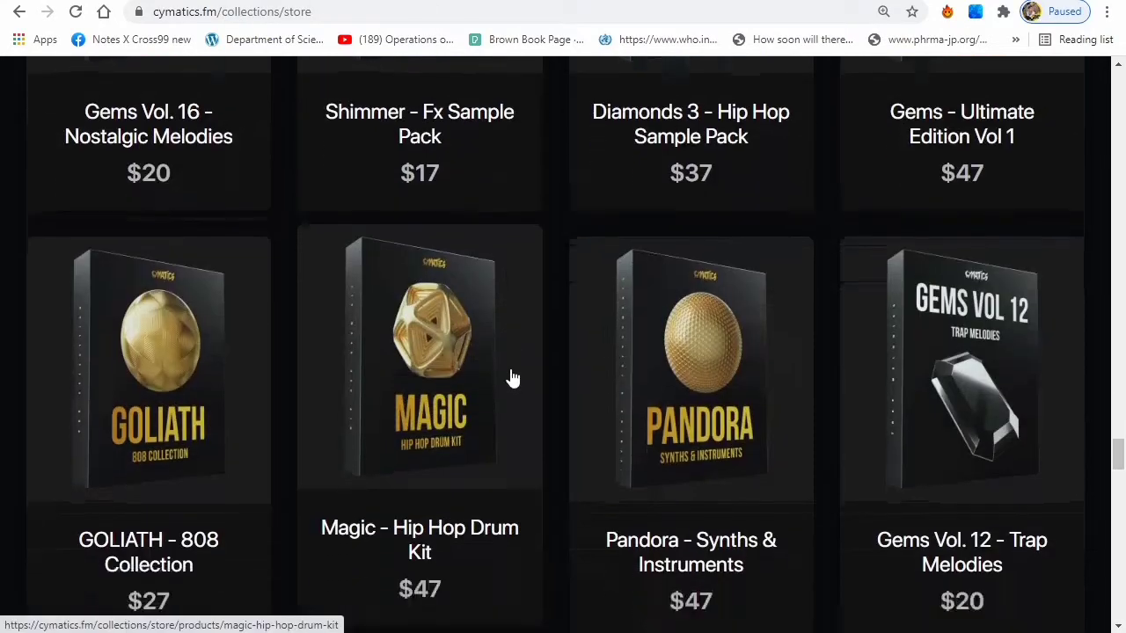
scroll(512, 379, "up", 12)
scroll(512, 378, "up", 20)
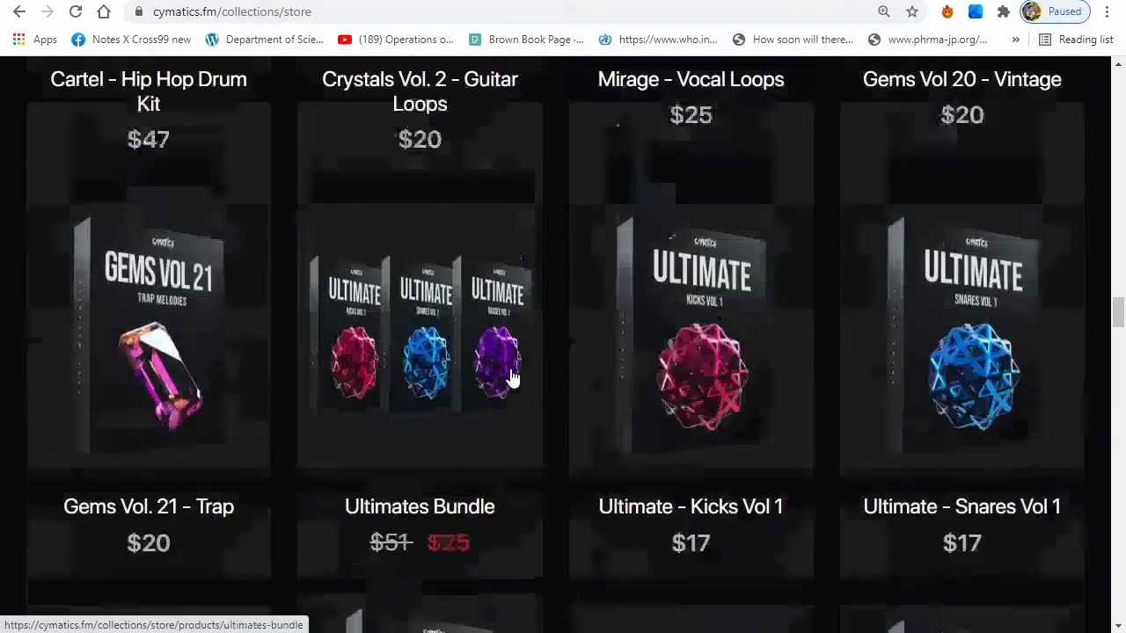
scroll(513, 378, "up", 15)
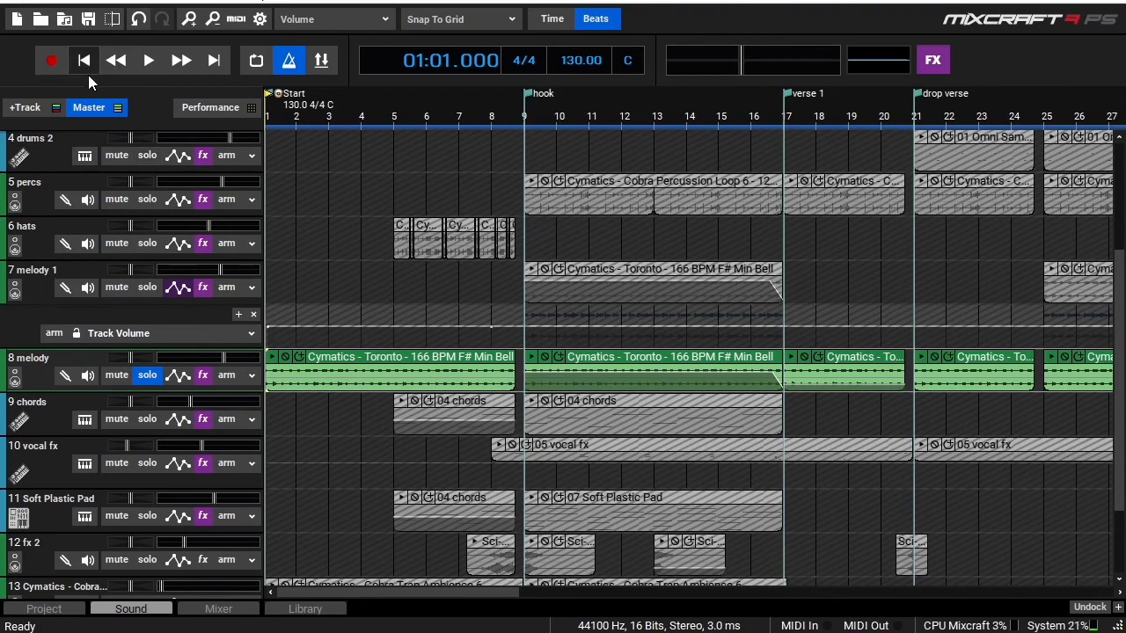
In Mixcraft, open the melody track's effect list and enable the TB MultiFX effect with the Fading memories preset
left_click(201, 376)
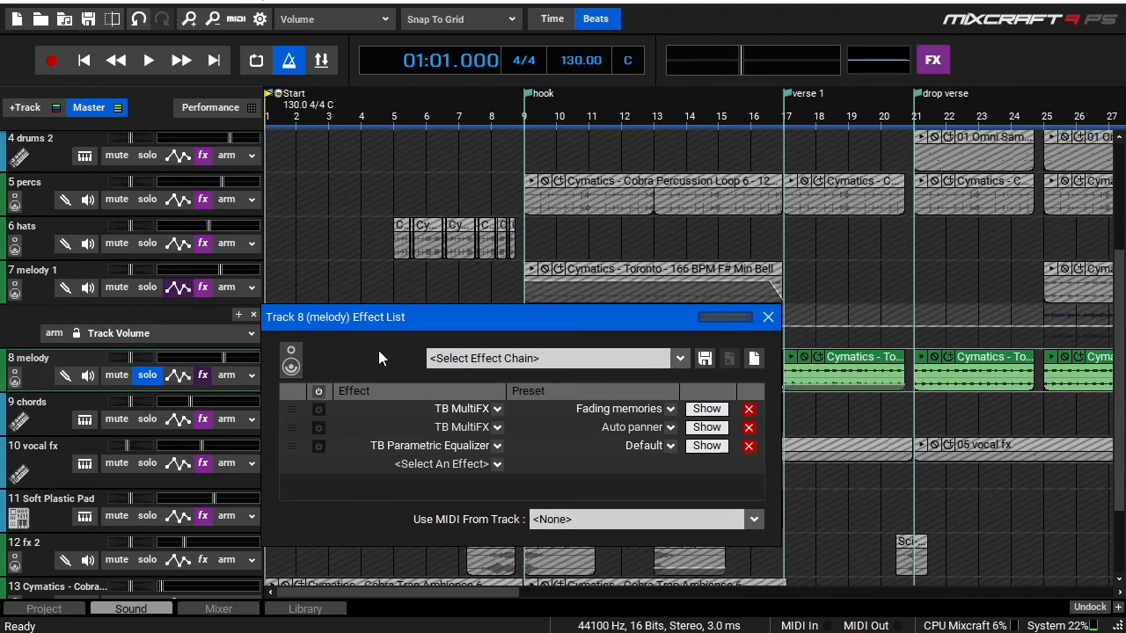
left_click(318, 390)
left_click_drag(454, 319, 674, 232)
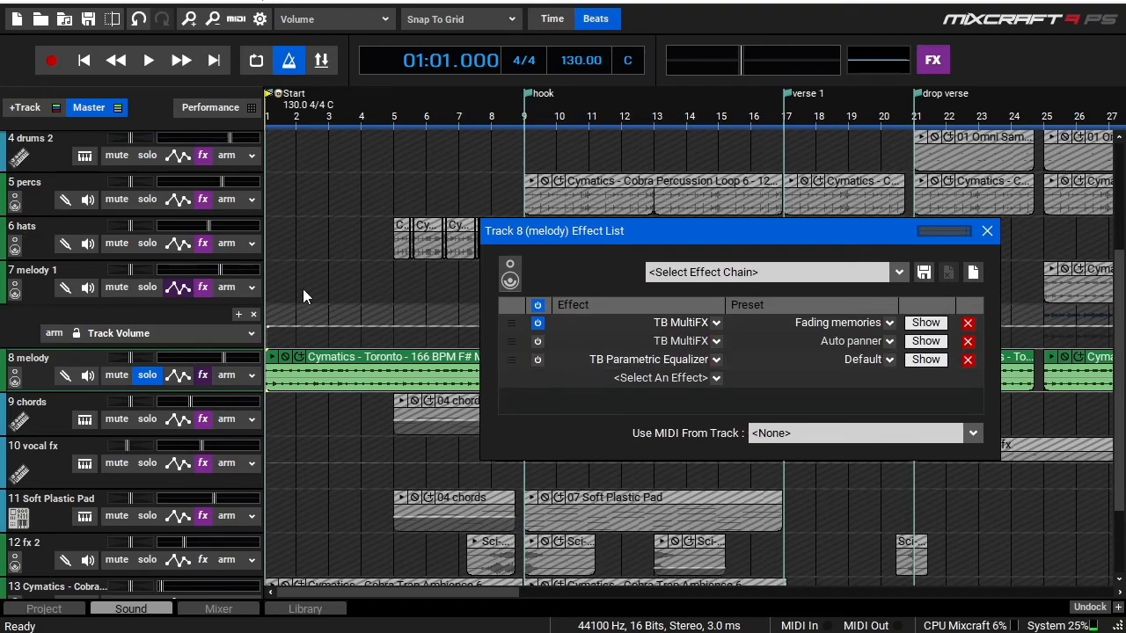
Play the soloed melody and compare it with the Fading memories effect bypassed and re-enabled
key("space")
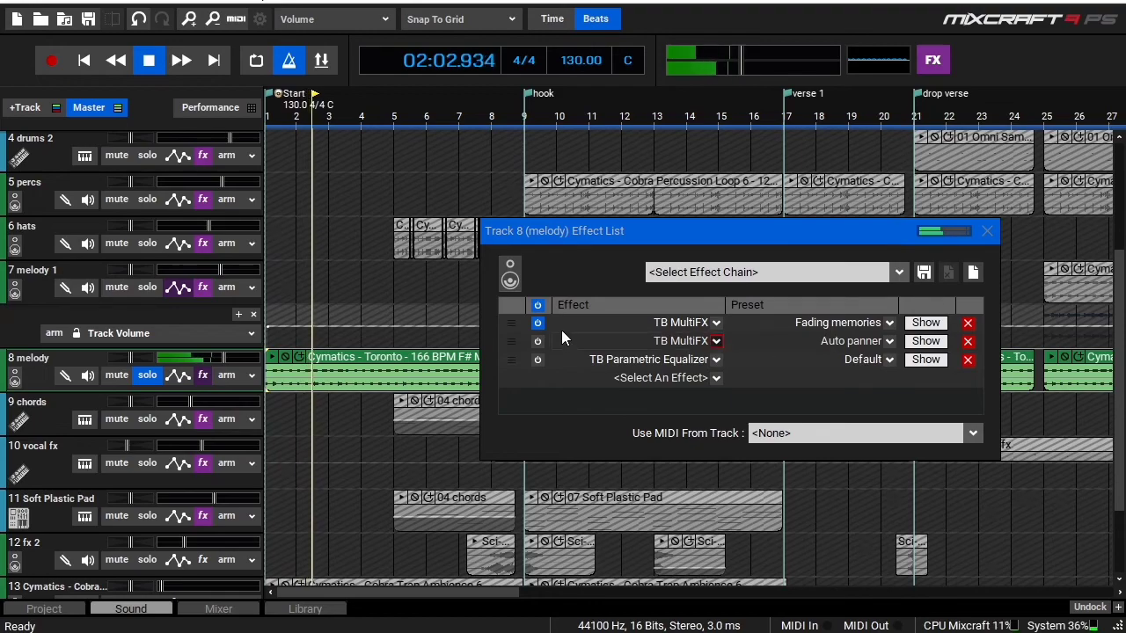
left_click(537, 323)
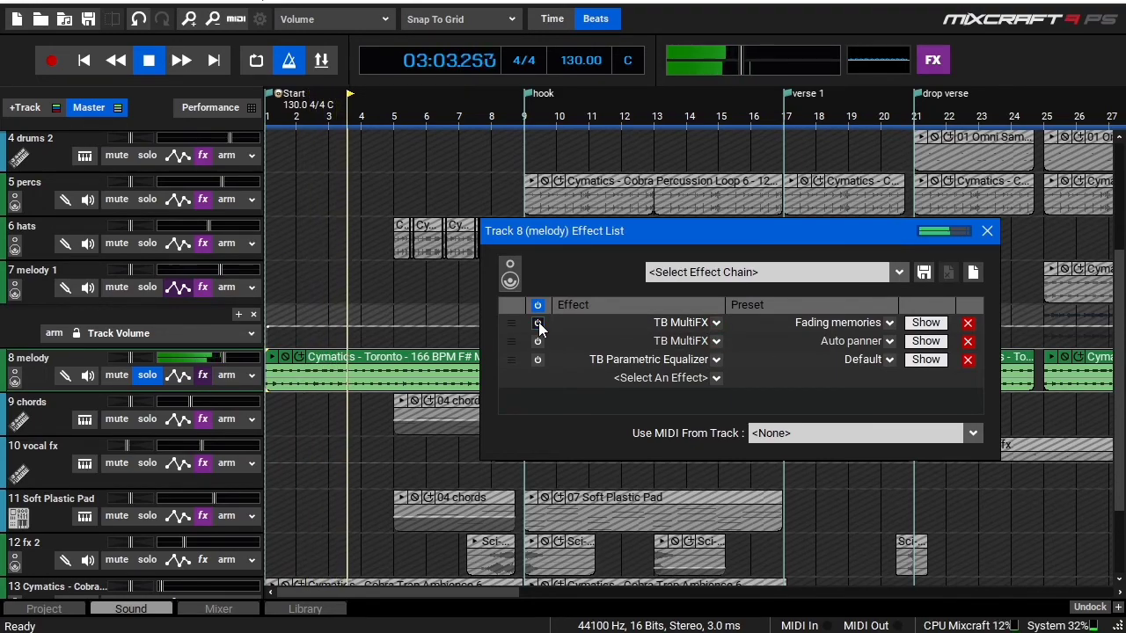
left_click(537, 323)
Enable the melody track's Auto panner TB MultiFX, return playback to the start and inspect the effect's settings
left_click(537, 341)
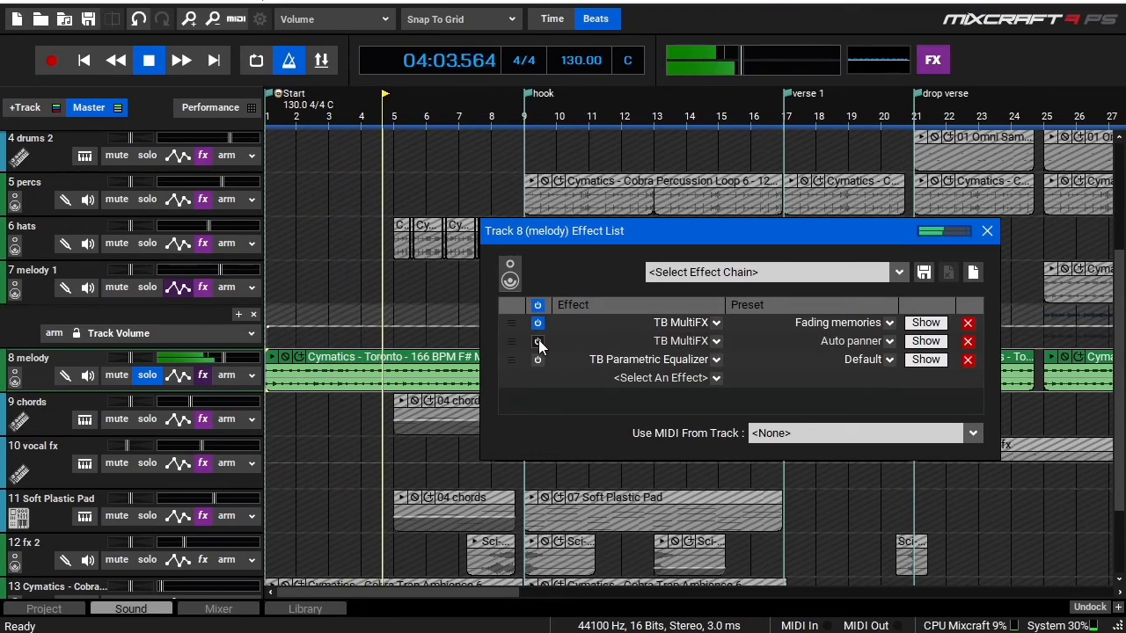
key("space")
left_click(538, 342)
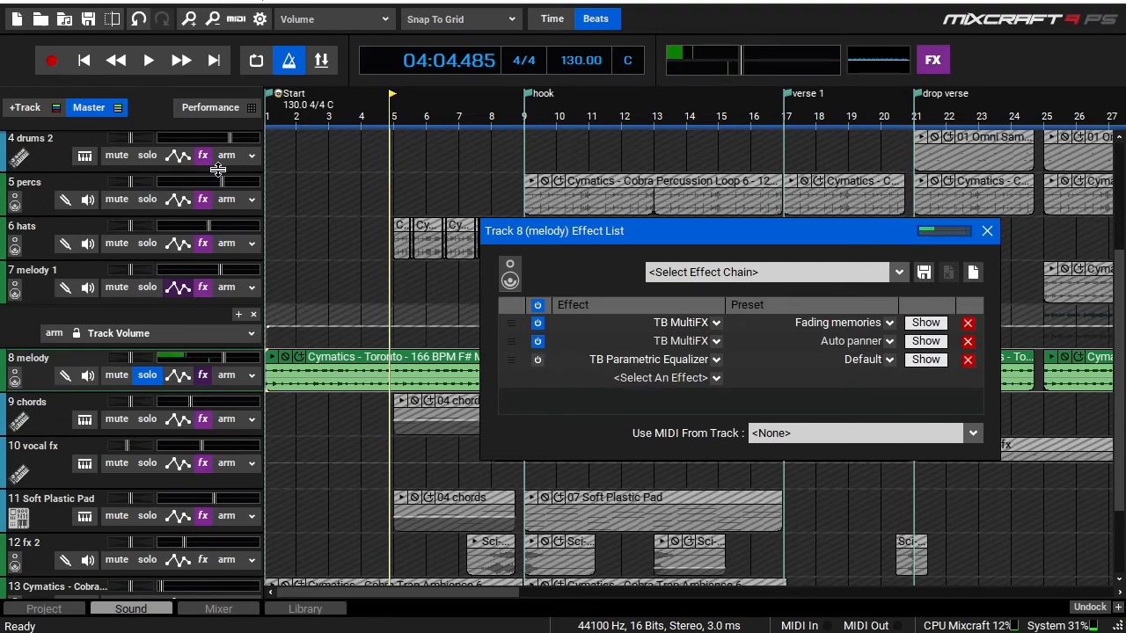
left_click(88, 58)
left_click(919, 341)
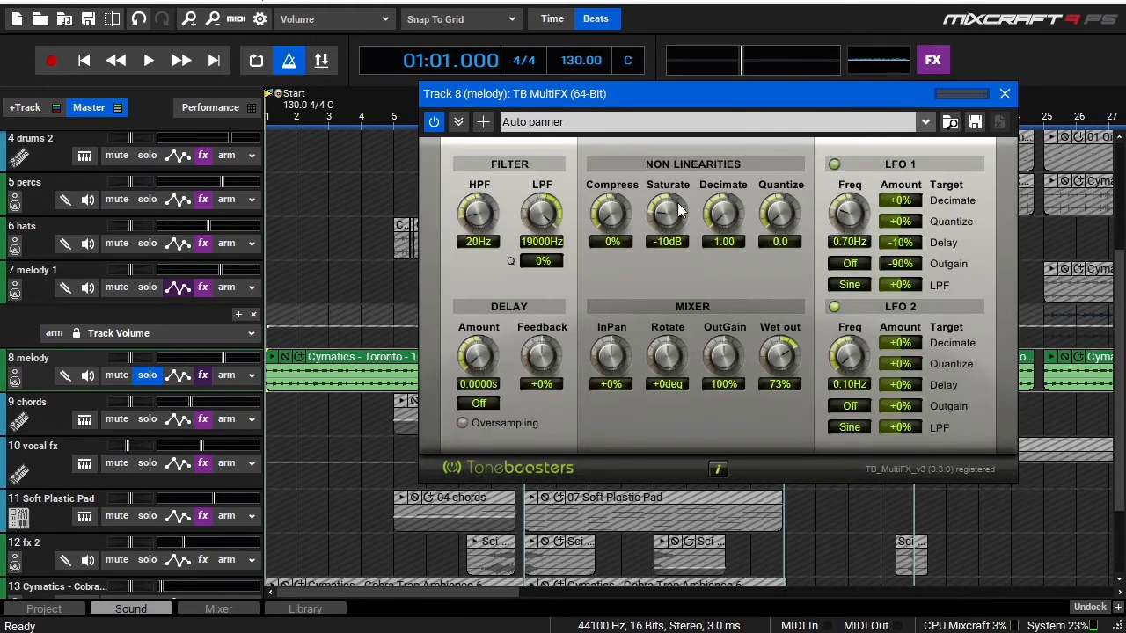
left_click(1004, 94)
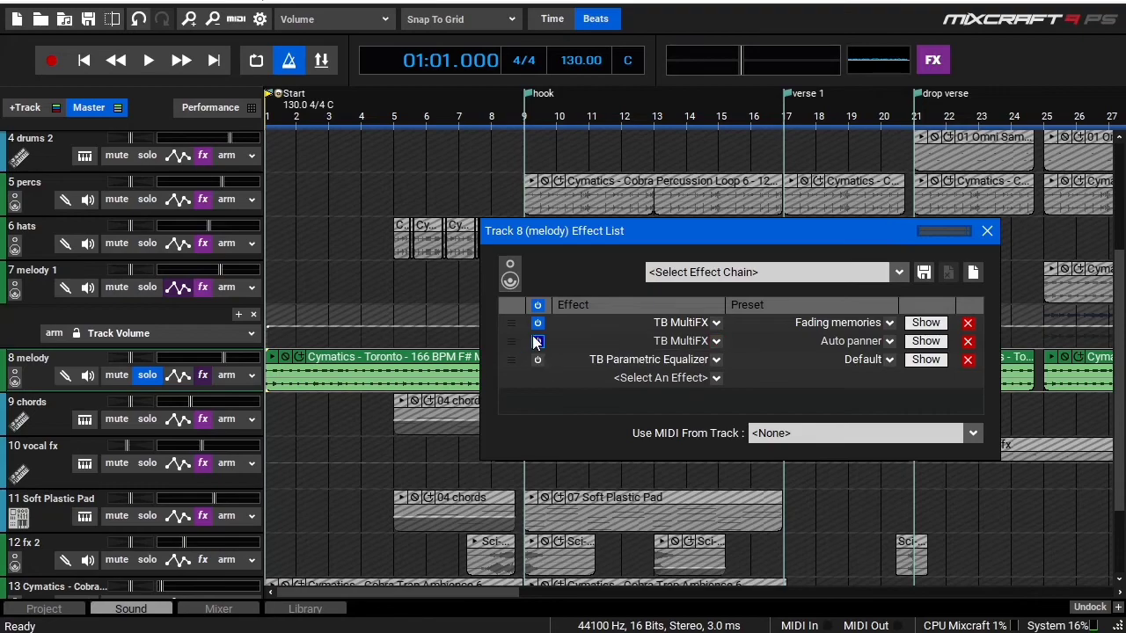
Enable the melody track's TB Parametric Equalizer, audition the melody with it and close the effect list
key("space")
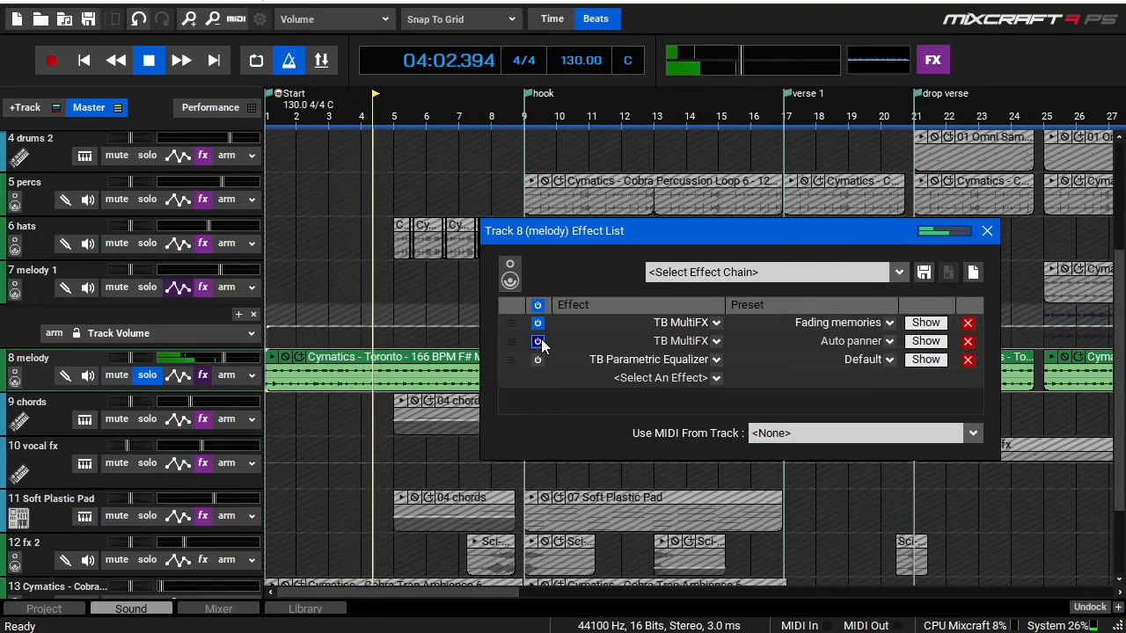
left_click(927, 360)
left_click(823, 13)
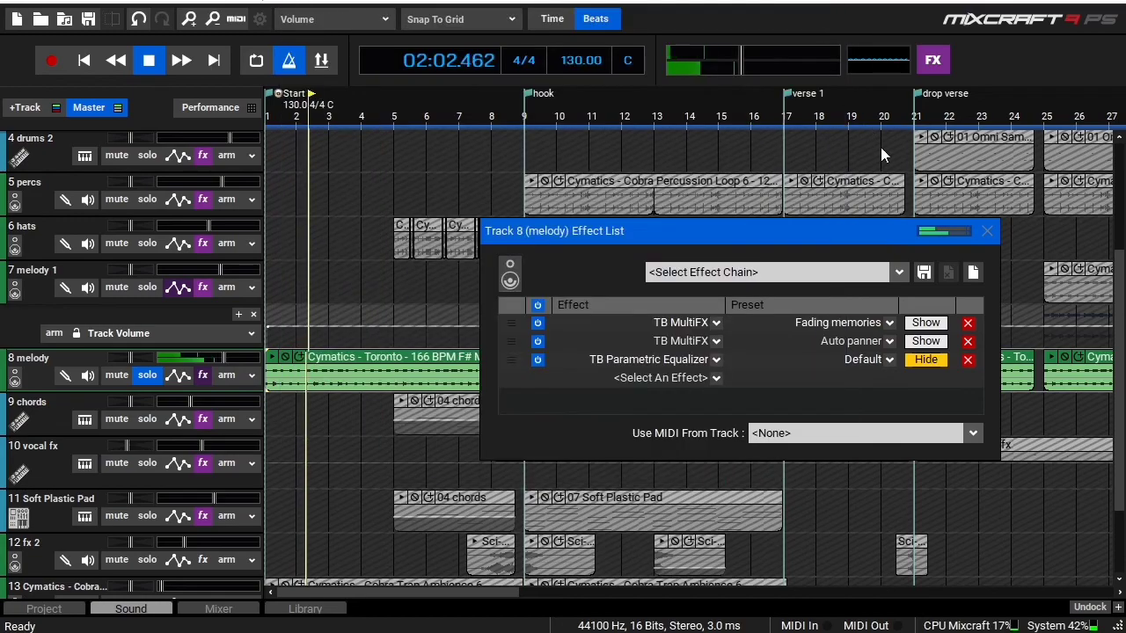
key("space")
left_click(988, 231)
Solo the chords and Soft Plastic Pad tracks alongside the melody and play them through the hook section
left_click(149, 377)
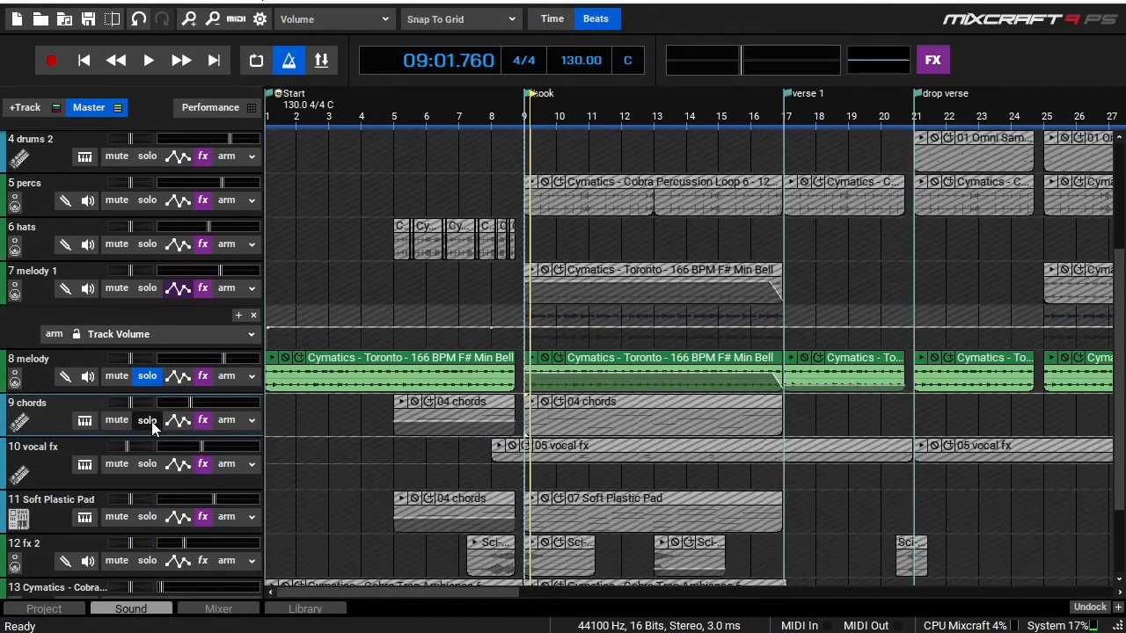
left_click(151, 422)
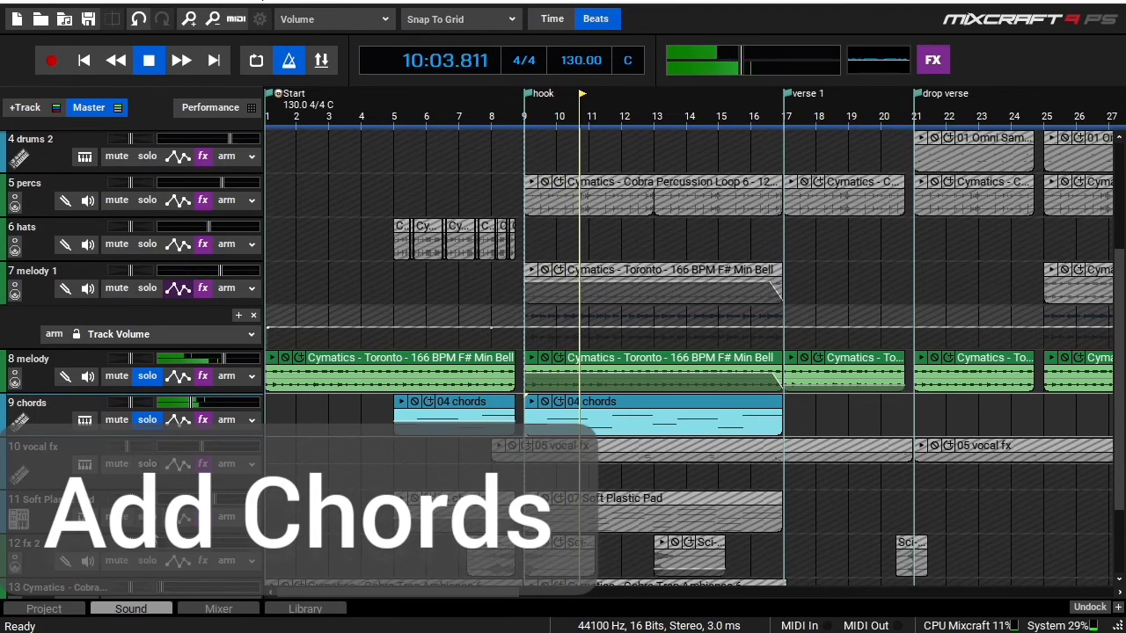
left_click(147, 516)
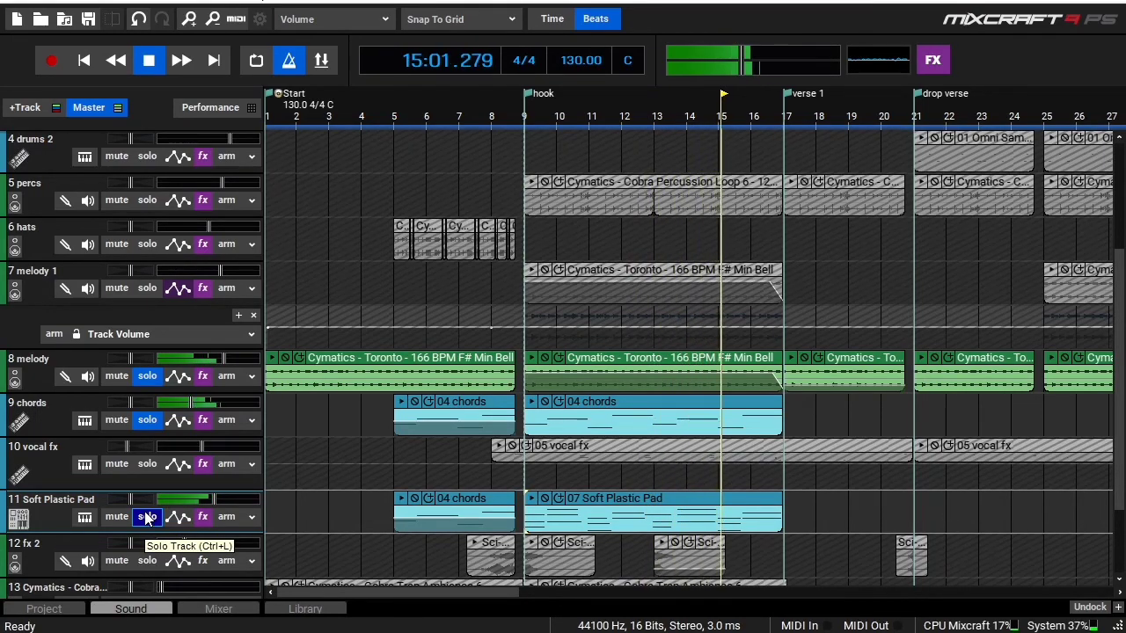
key("space")
Clear the solos on the melody, chords and Soft Plastic Pad tracks and solo the drums track instead
left_click(152, 421)
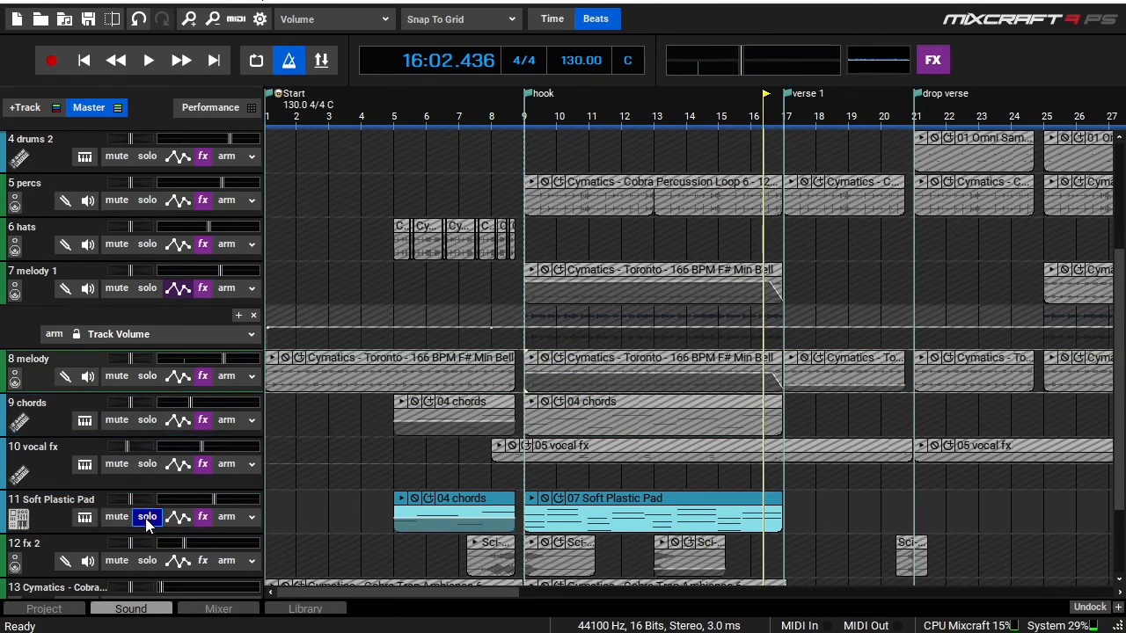
left_click(146, 518)
scroll(145, 505, "up", 4)
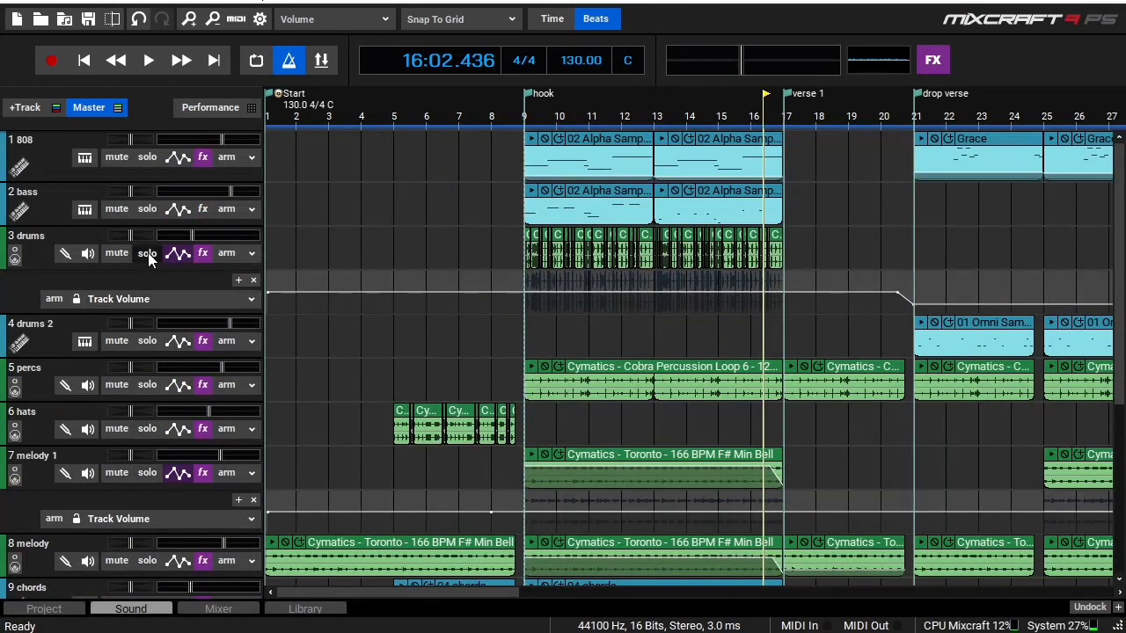
left_click(147, 254)
Examine the sliced drum clips in the hook section starting at bar 9 and play the soloed drums
left_click(523, 337)
scroll(554, 338, "up", 2)
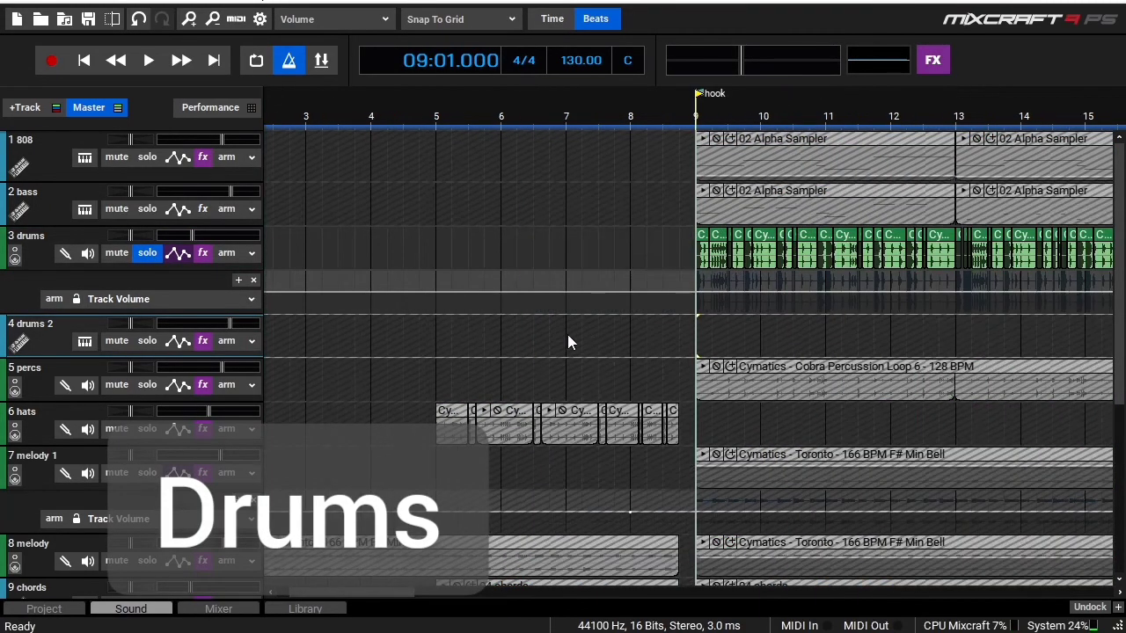
scroll(676, 411, "up", 2)
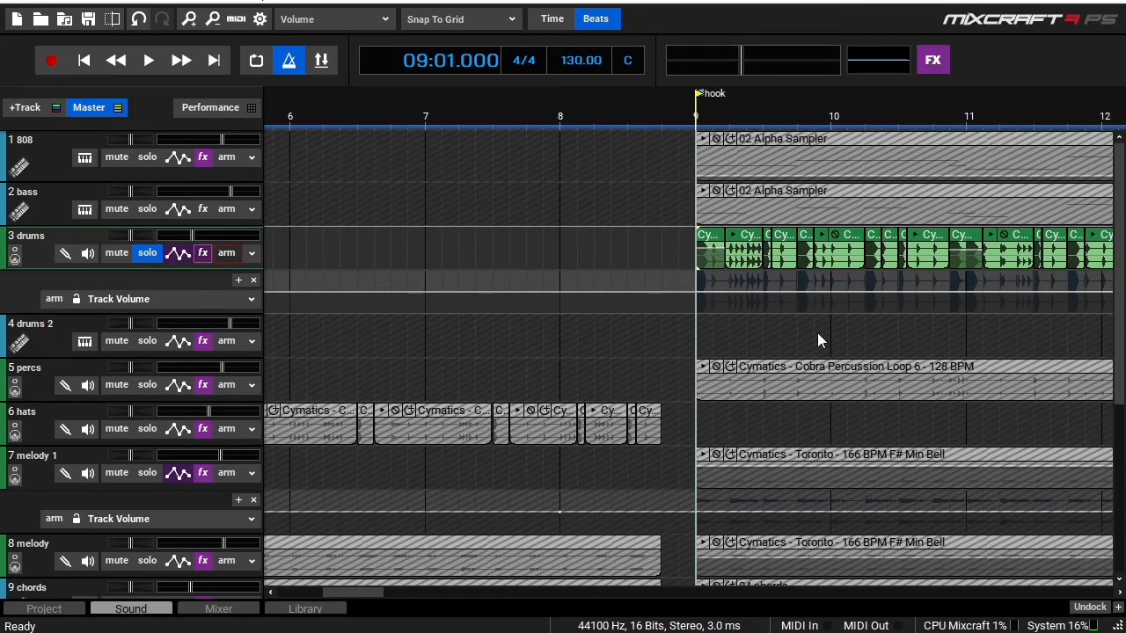
scroll(840, 339, "down", 2)
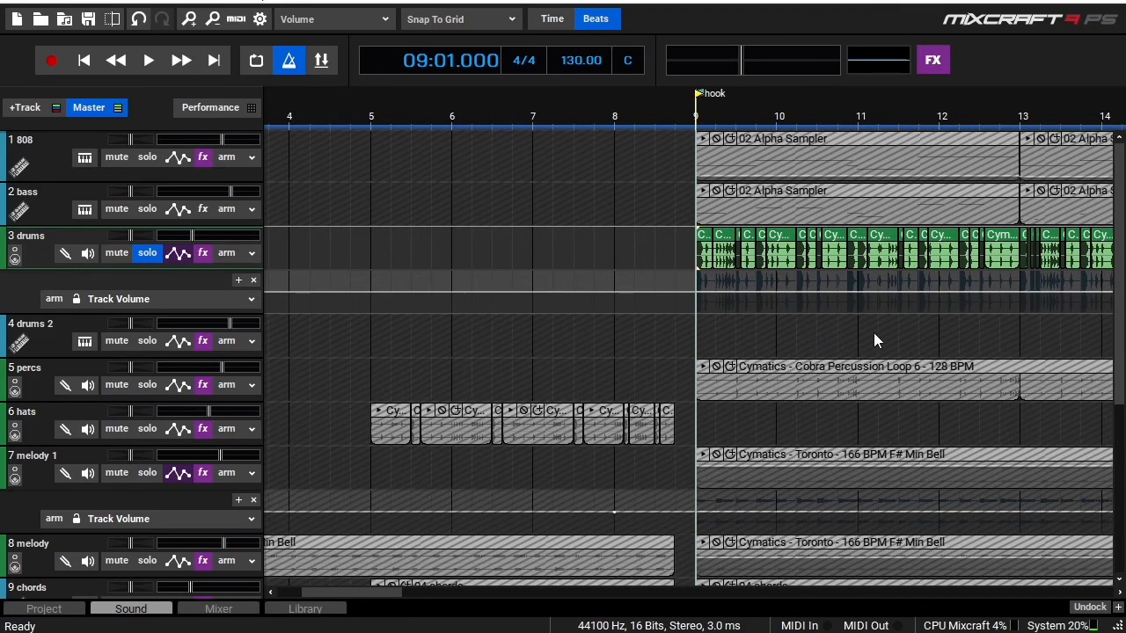
scroll(873, 333, "down", 1)
scroll(857, 328, "down", 1)
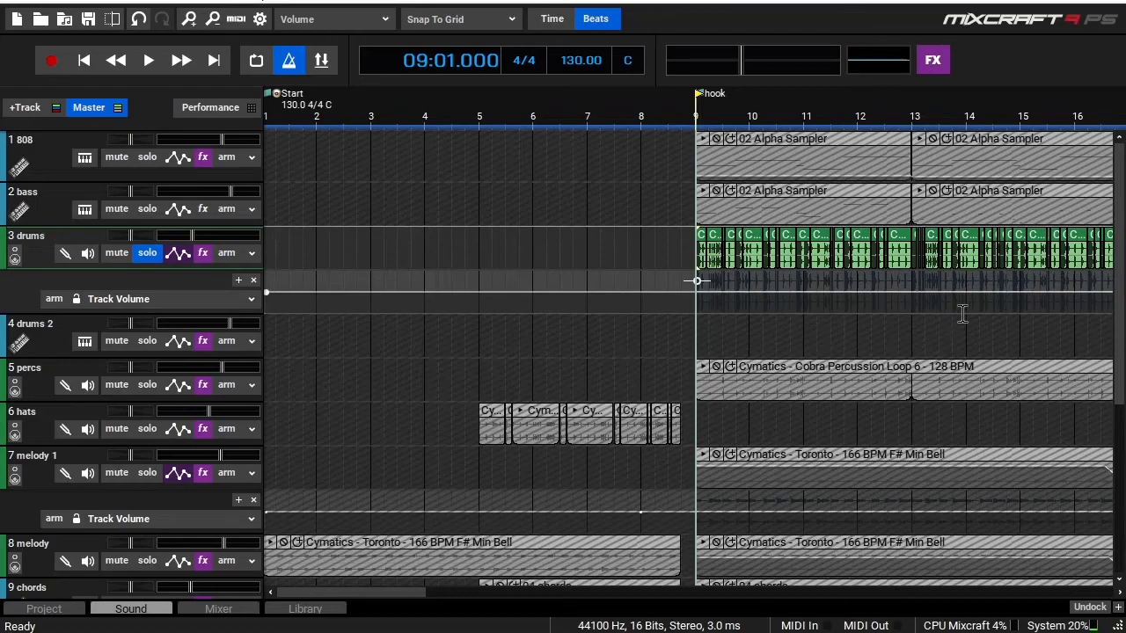
key("space")
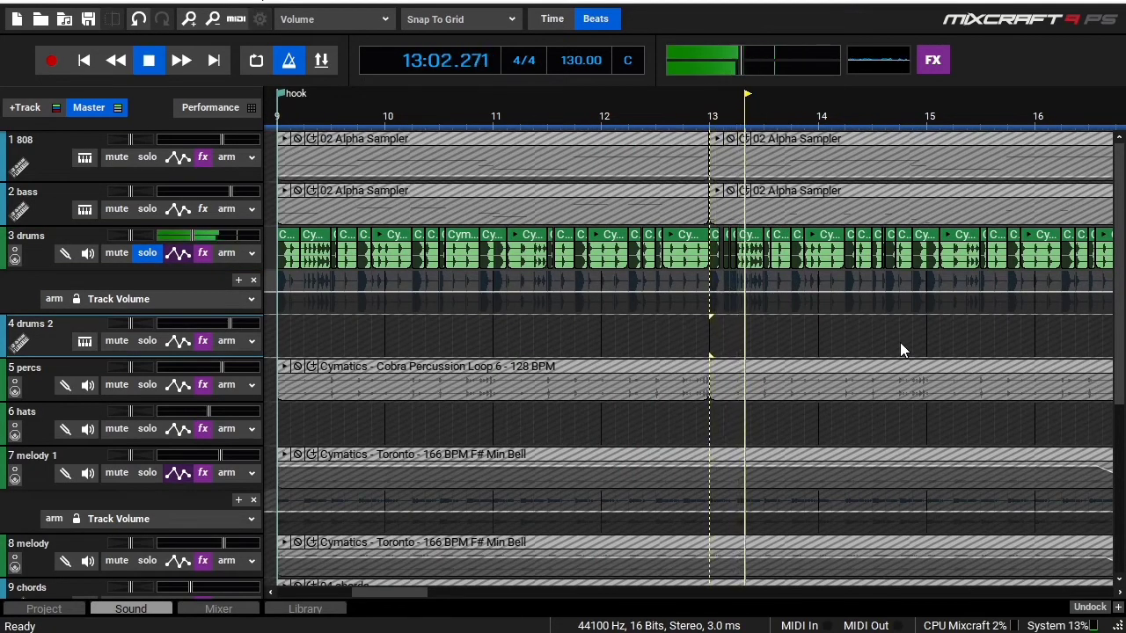
key("space")
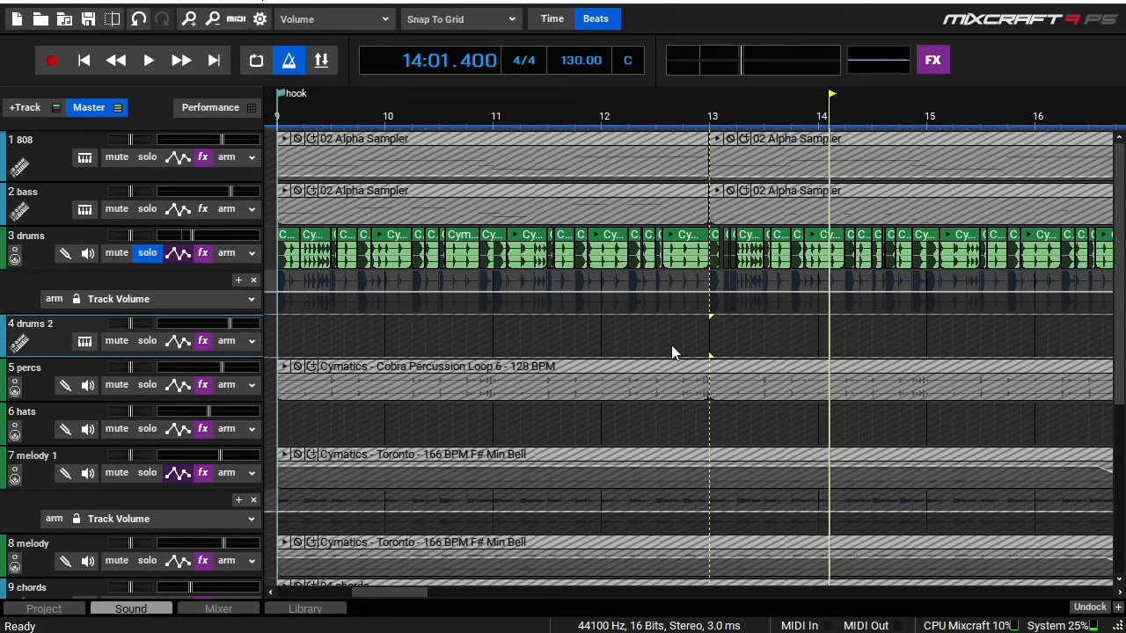
Solo the bass track together with the drums
scroll(673, 348, "down", 2)
left_click(143, 209)
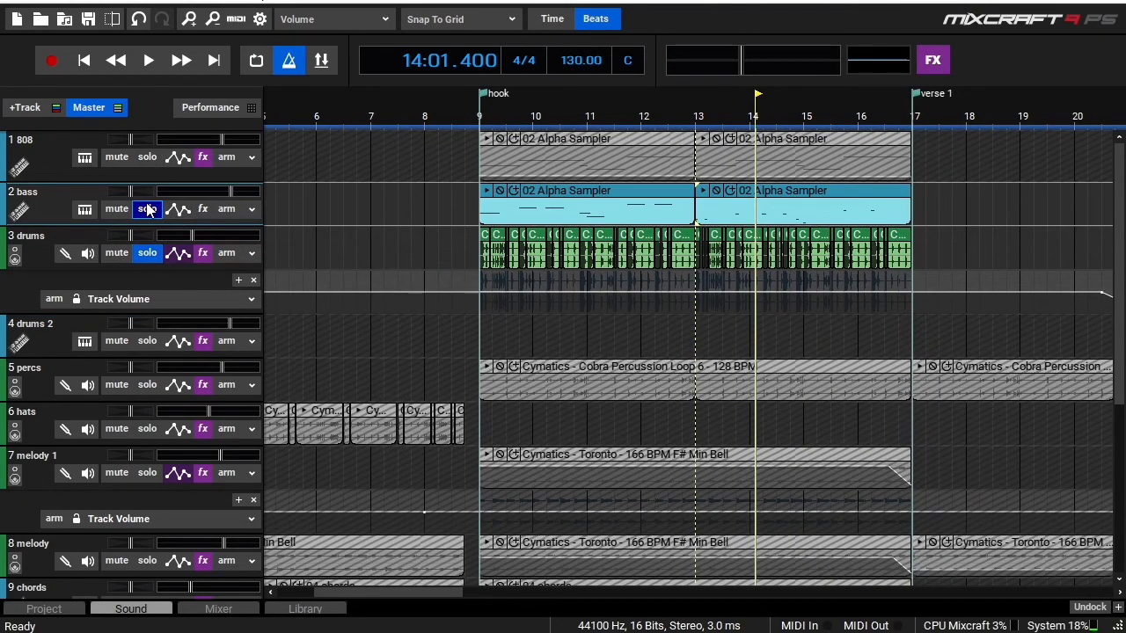
Switch the solo from the bass to the 808 and play it with the drums from bar 9, then bring the bass in
left_click(147, 210)
left_click(147, 157)
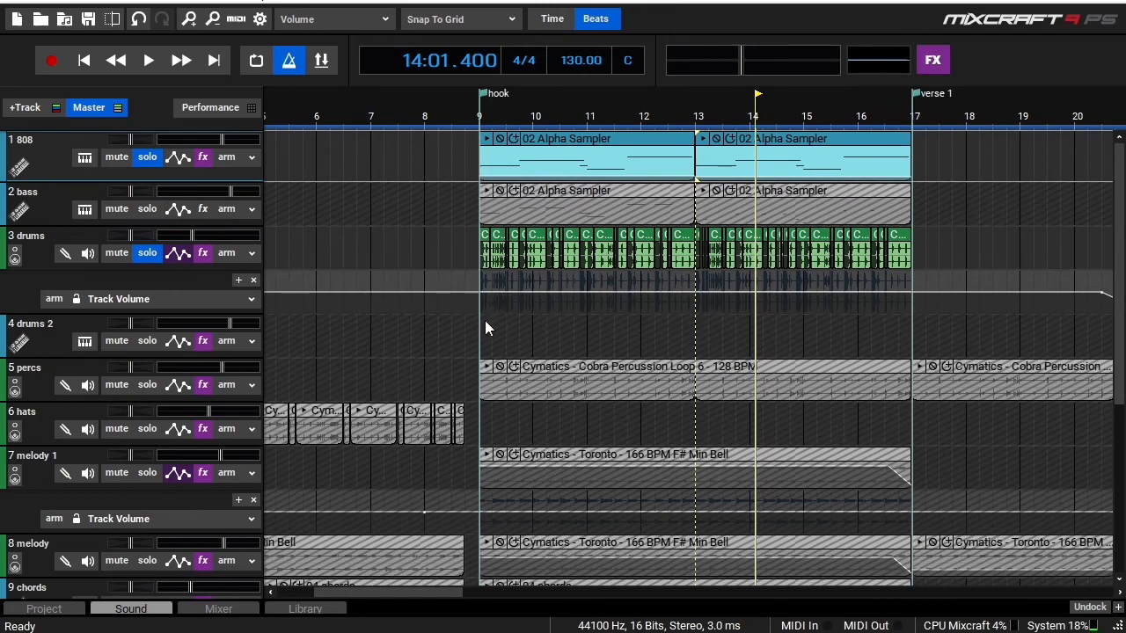
left_click(485, 321)
key("space")
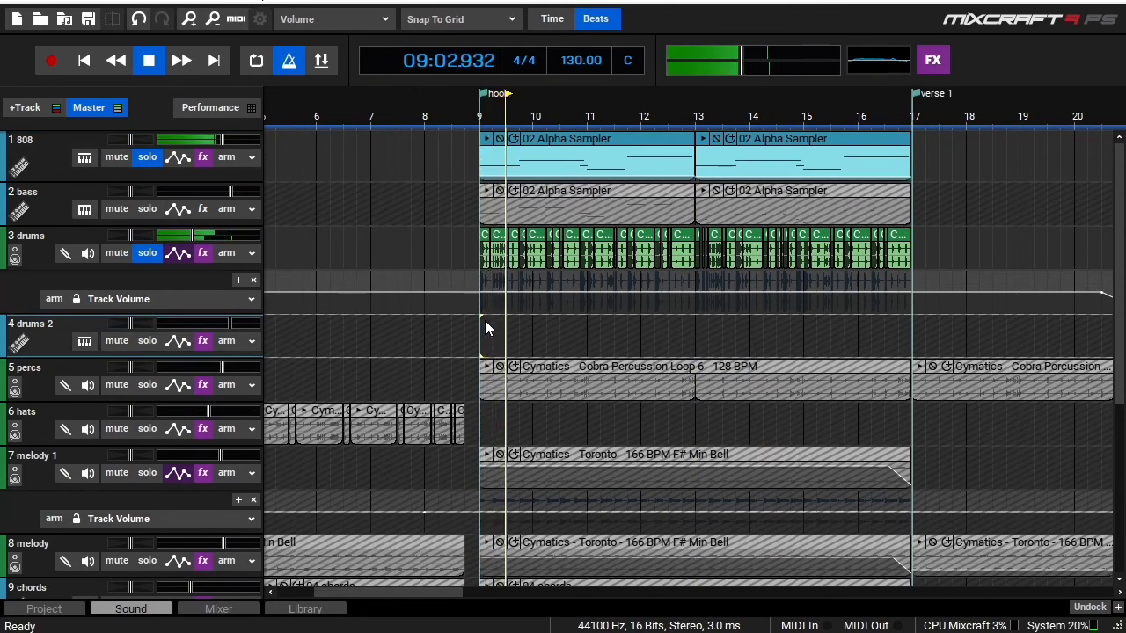
left_click(147, 209)
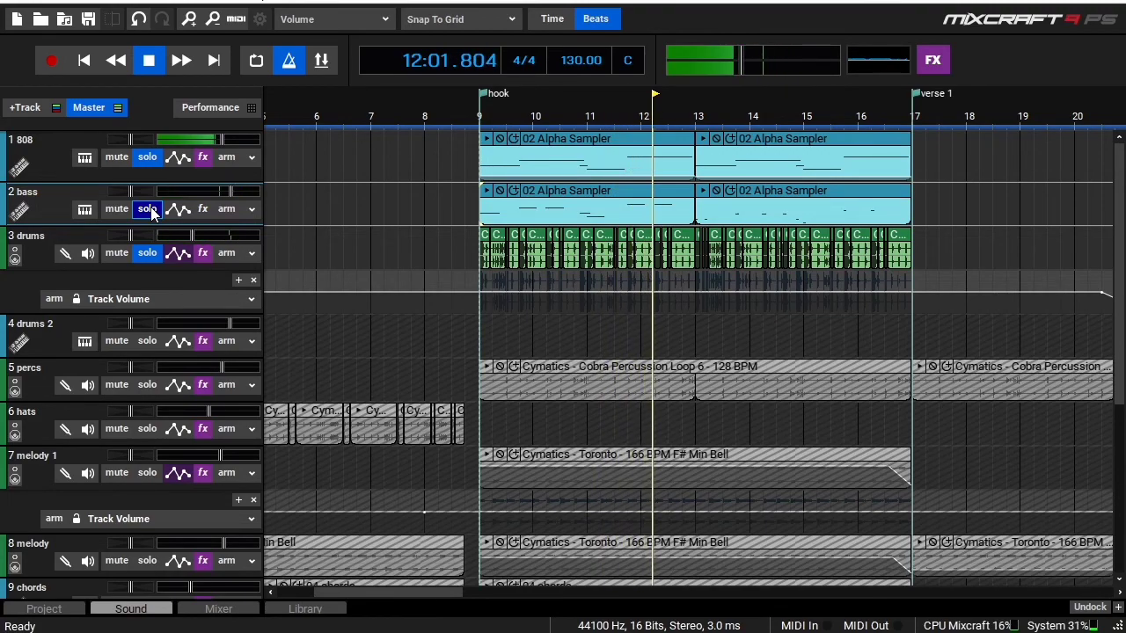
Stop playback and clear the solos on the bass, 808 and drums tracks
key("space")
left_click(148, 210)
left_click(153, 157)
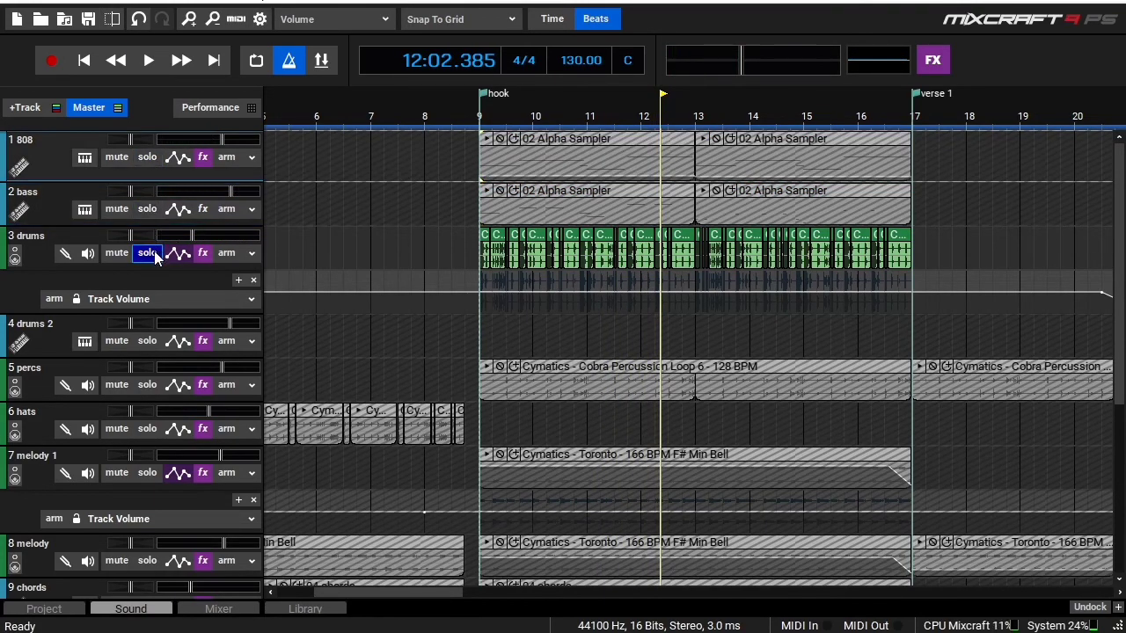
left_click(155, 253)
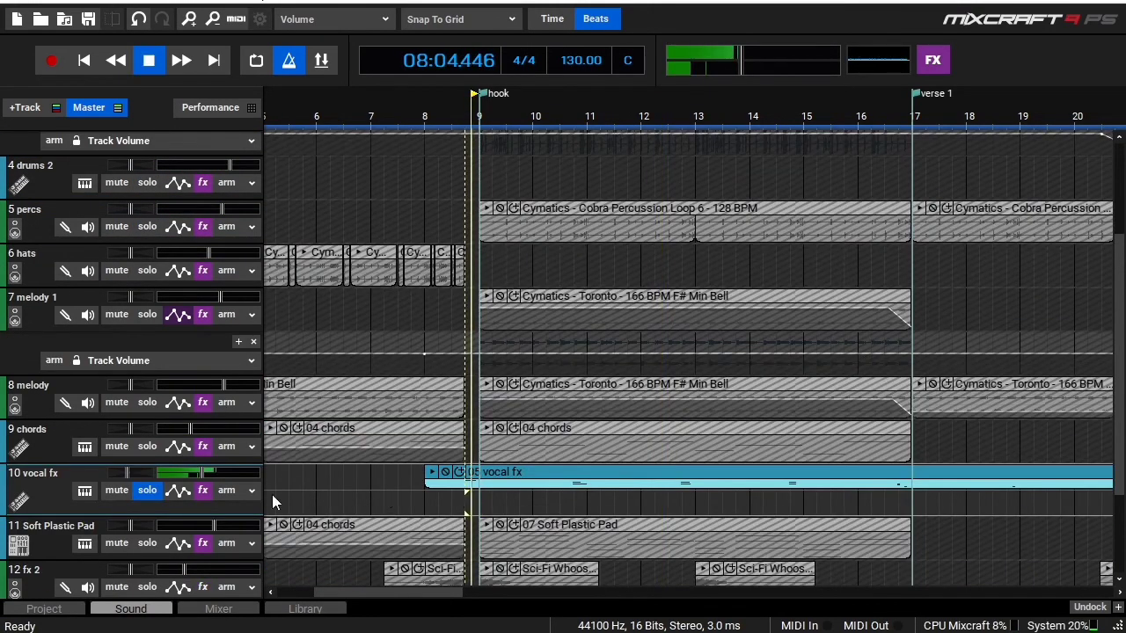
Stop the vocal fx audition, move the solo to the fx 2 track and play its Sci-Fi Whoosh clips from bar 8
key("space")
left_click(144, 490)
scroll(189, 491, "down", 3)
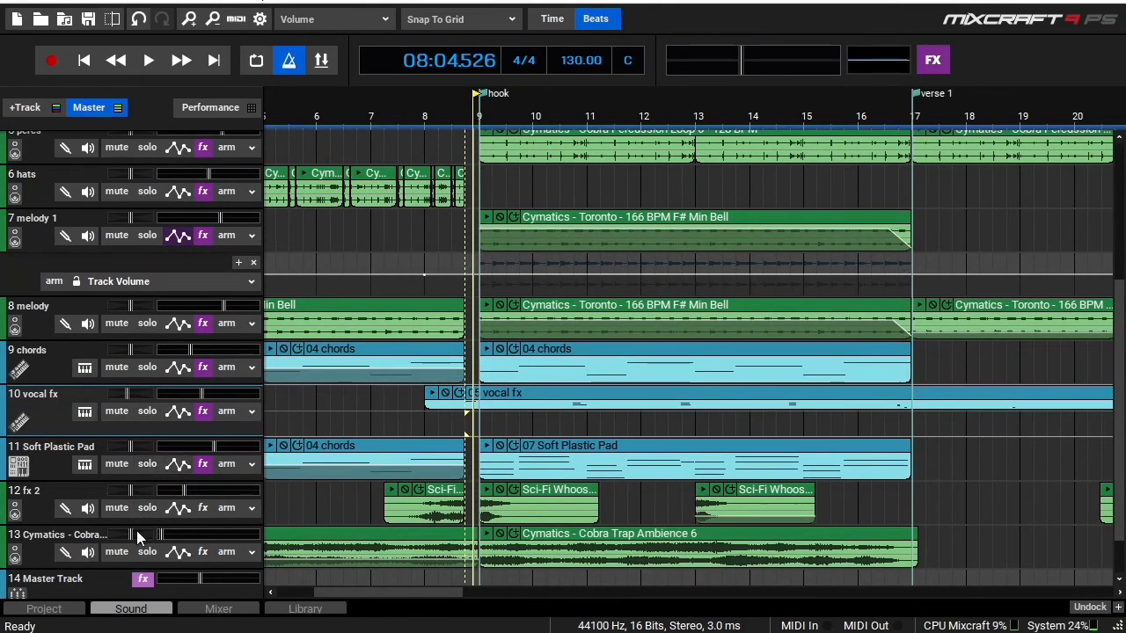
left_click(145, 508)
key("space")
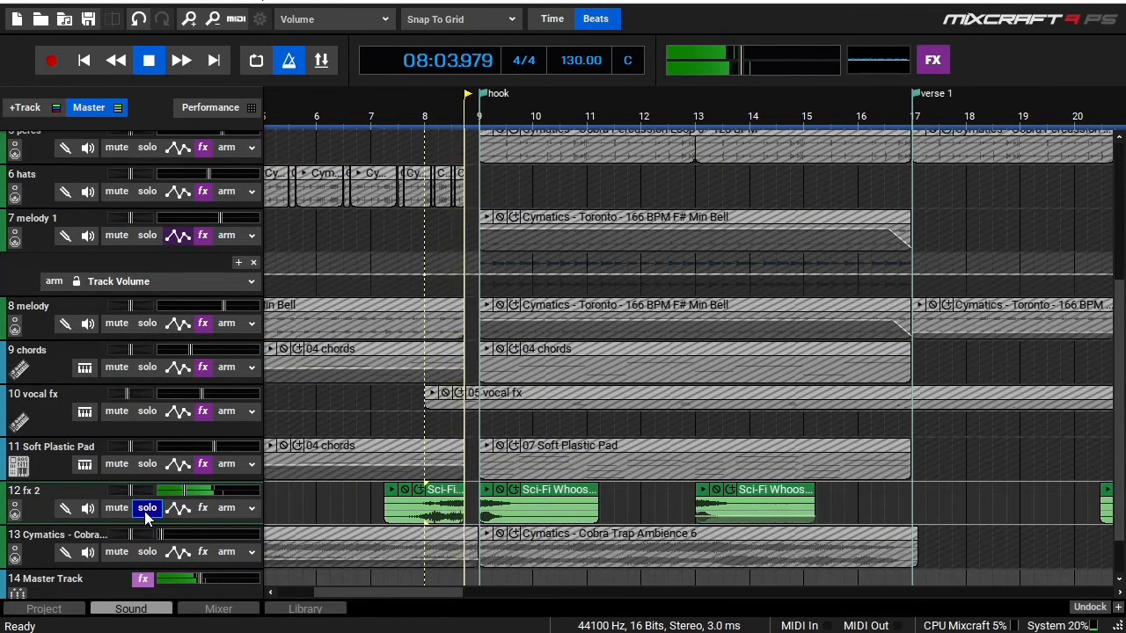
Move the solo from fx 2 to the Cobra Trap Ambience track and play it from the start of the song
key("space")
left_click(144, 509)
left_click(147, 552)
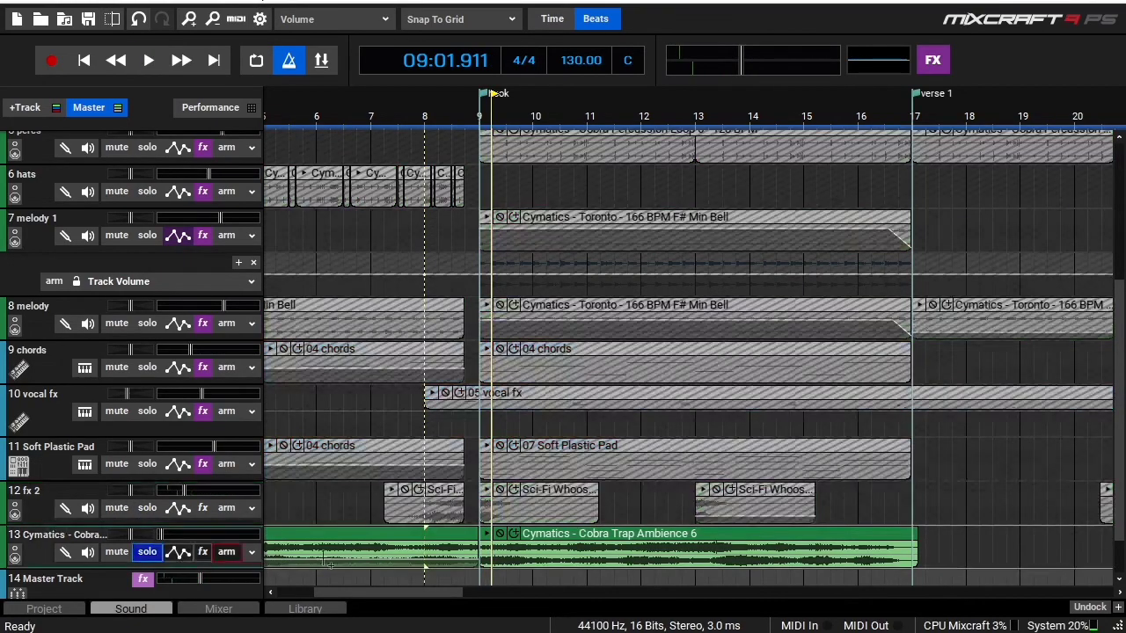
scroll(431, 566, "down", 3)
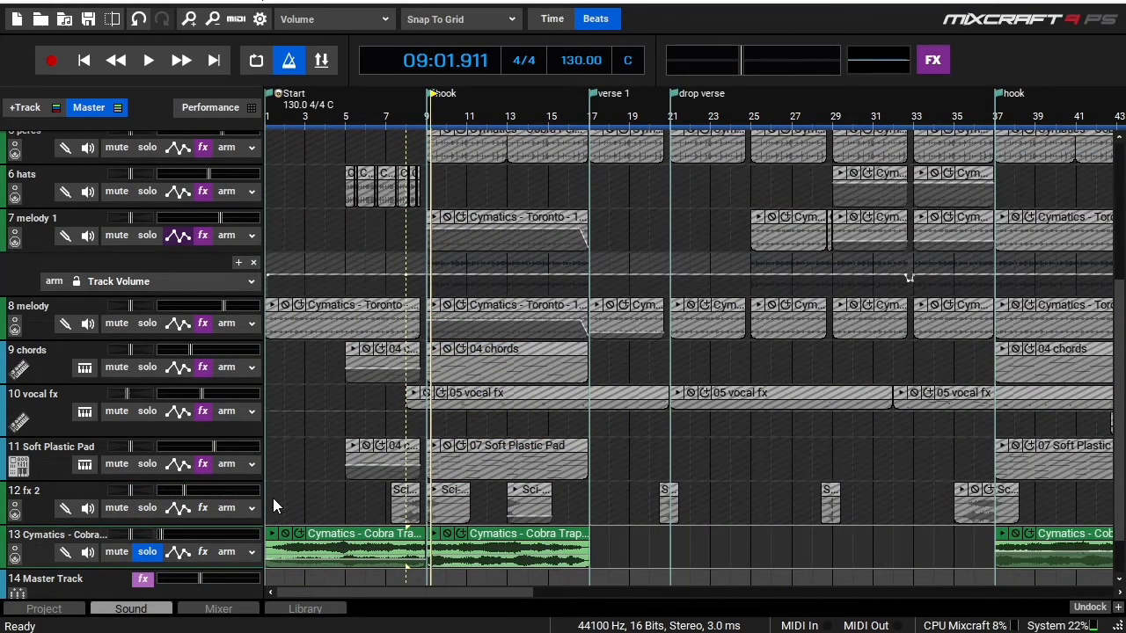
left_click(273, 498)
key("space")
Audition the ambience clips at bar 5, in the first hook and at bar 39, and clear the track's solo
left_click(352, 510)
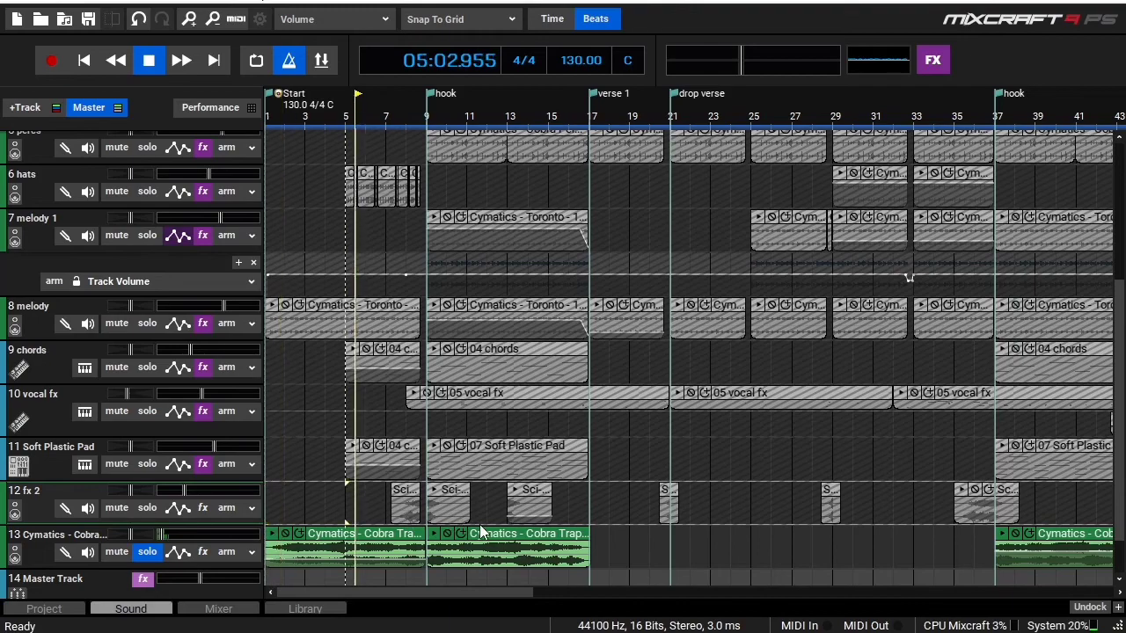
left_click(486, 505)
left_click(1038, 533)
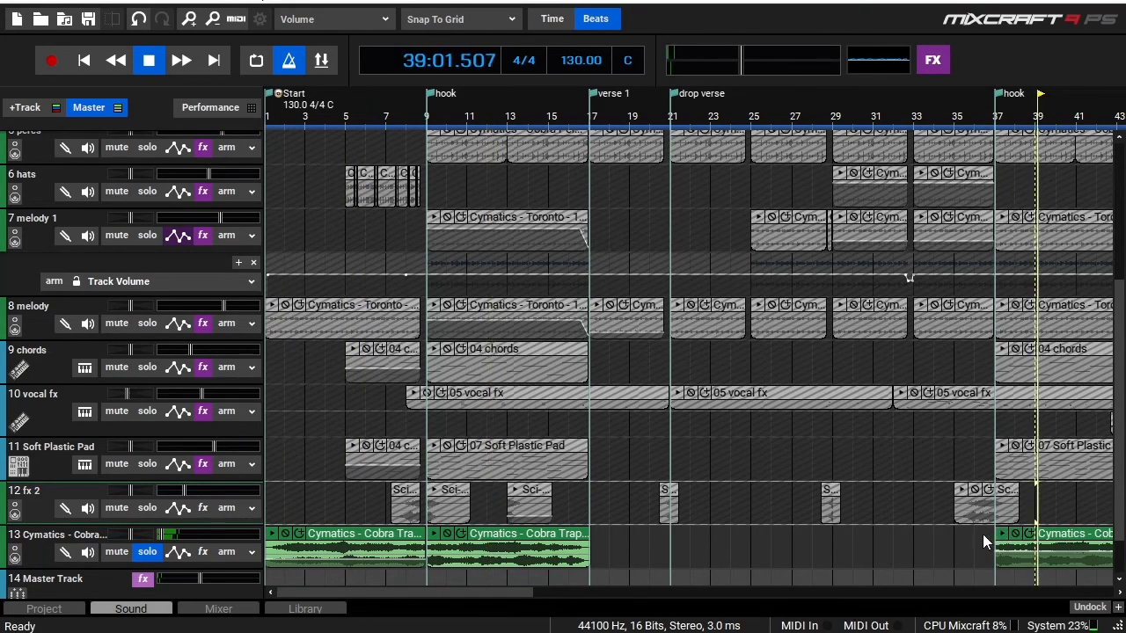
scroll(932, 534, "down", 2)
scroll(907, 528, "down", 1)
key("space")
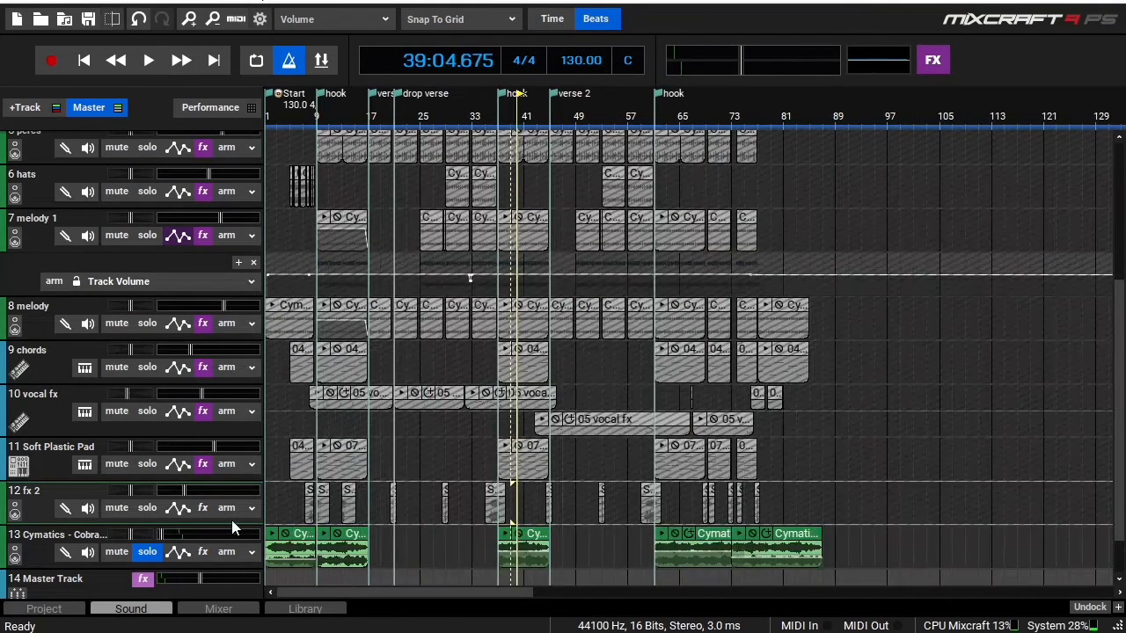
left_click(146, 553)
Examine the full arrangement across all tracks, from the intro through the hook and verse sections, while the beat plays
scroll(598, 366, "up", 1)
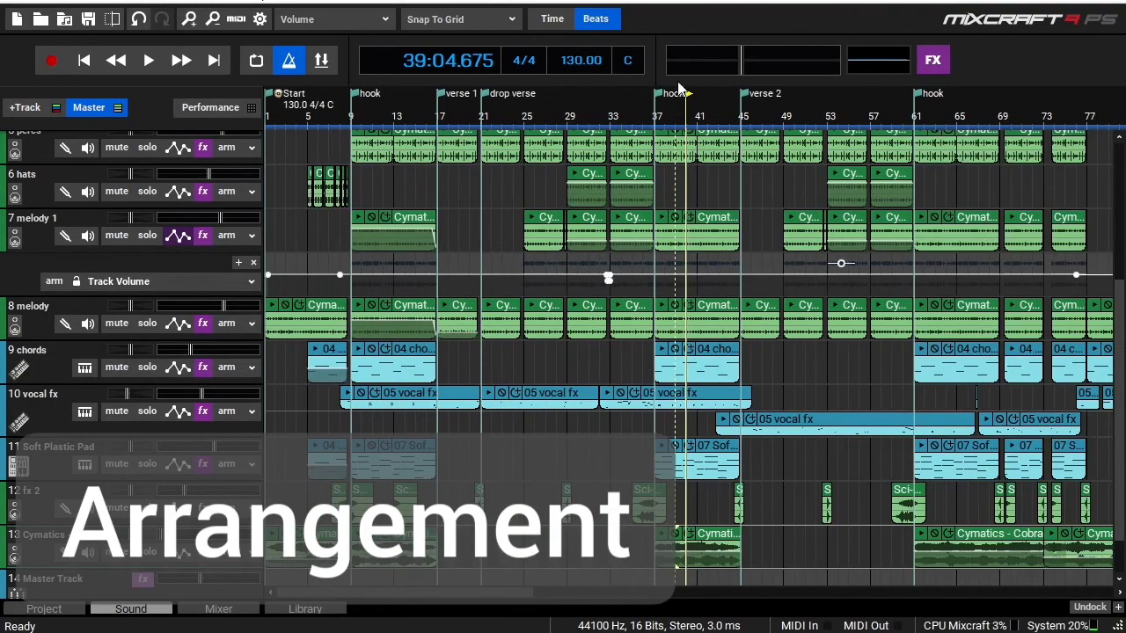
scroll(140, 371, "down", 1)
scroll(139, 385, "up", 6)
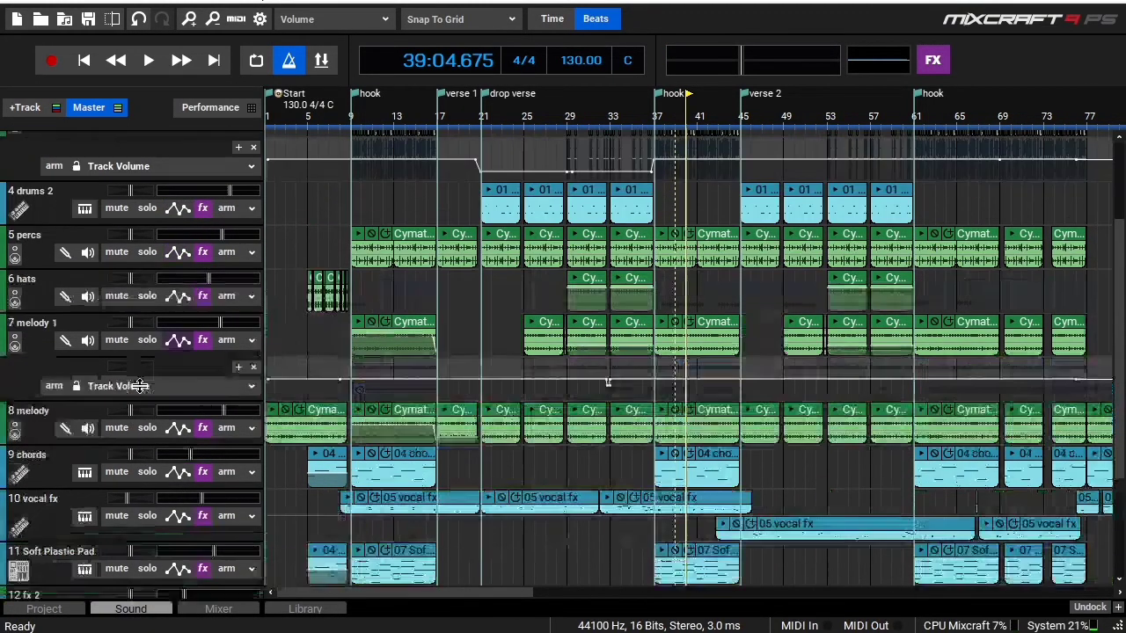
scroll(140, 385, "down", 6)
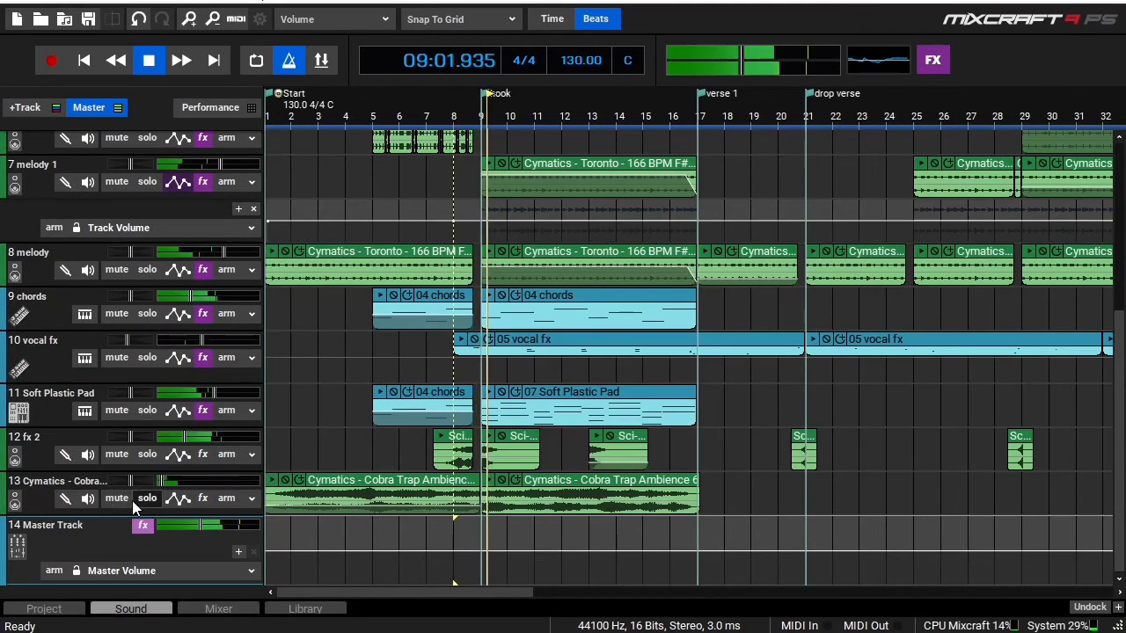
scroll(132, 500, "up", 4)
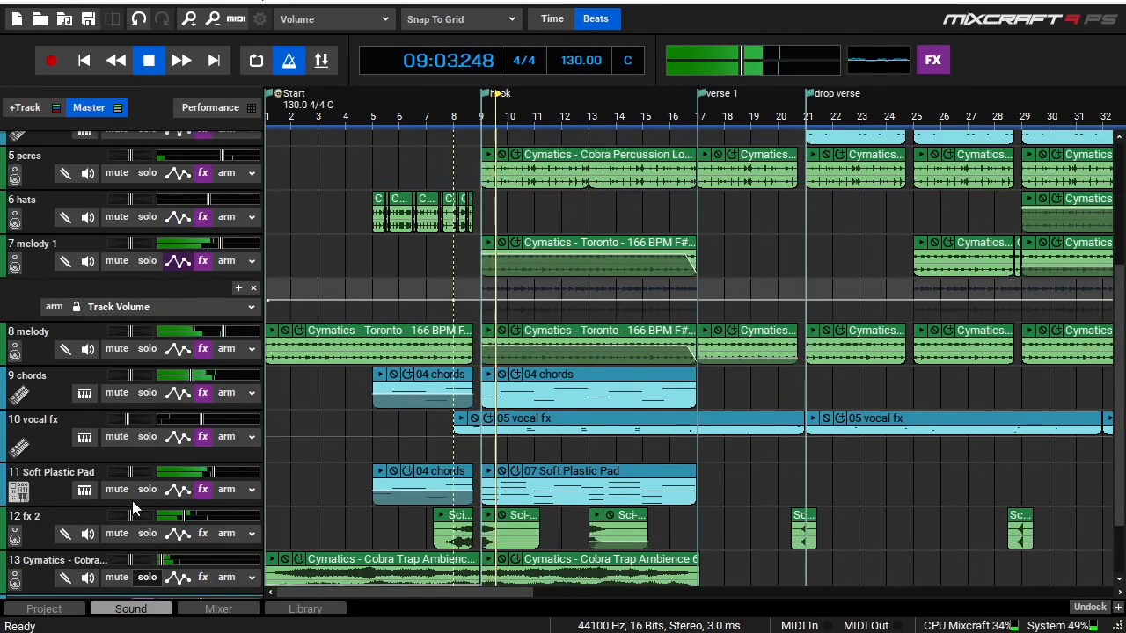
scroll(132, 501, "up", 4)
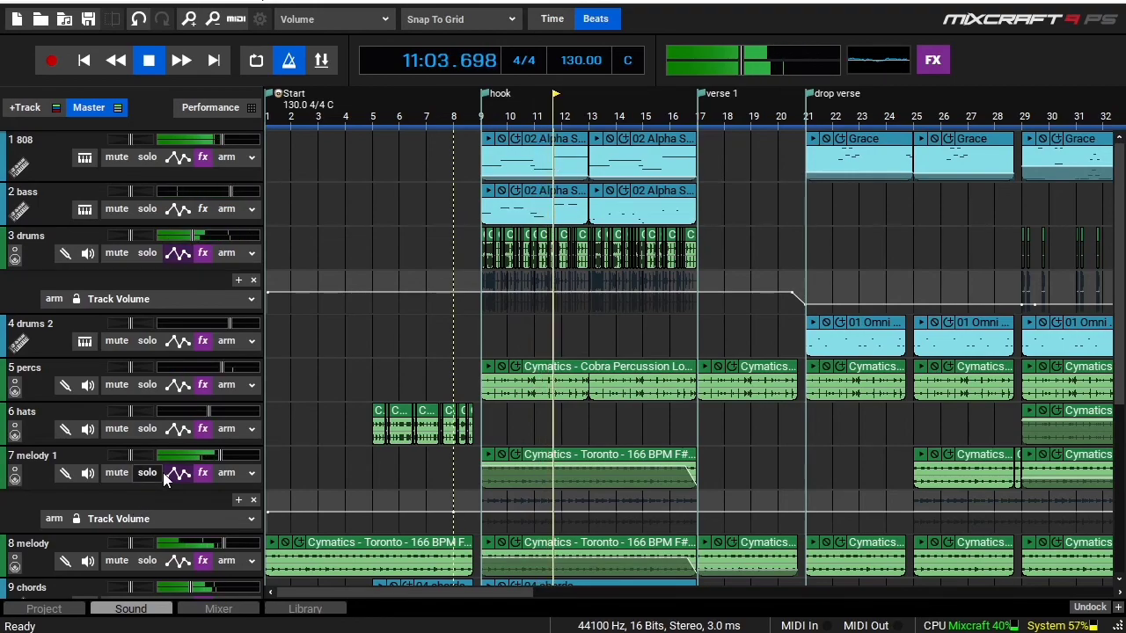
scroll(162, 474, "down", 1)
scroll(163, 472, "down", 3)
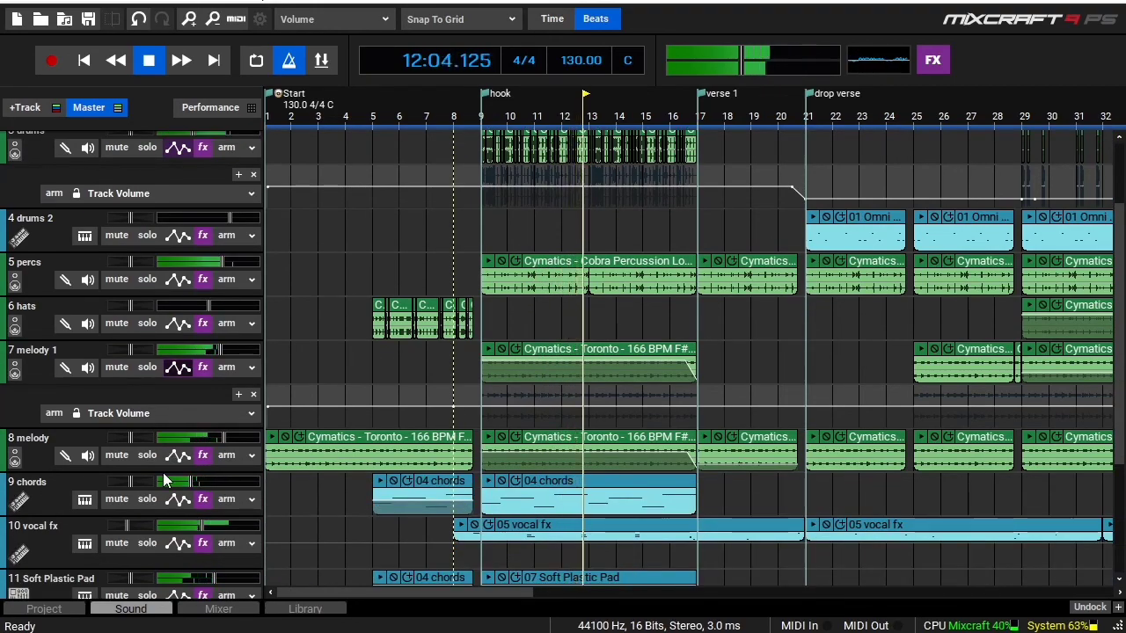
scroll(162, 472, "up", 3)
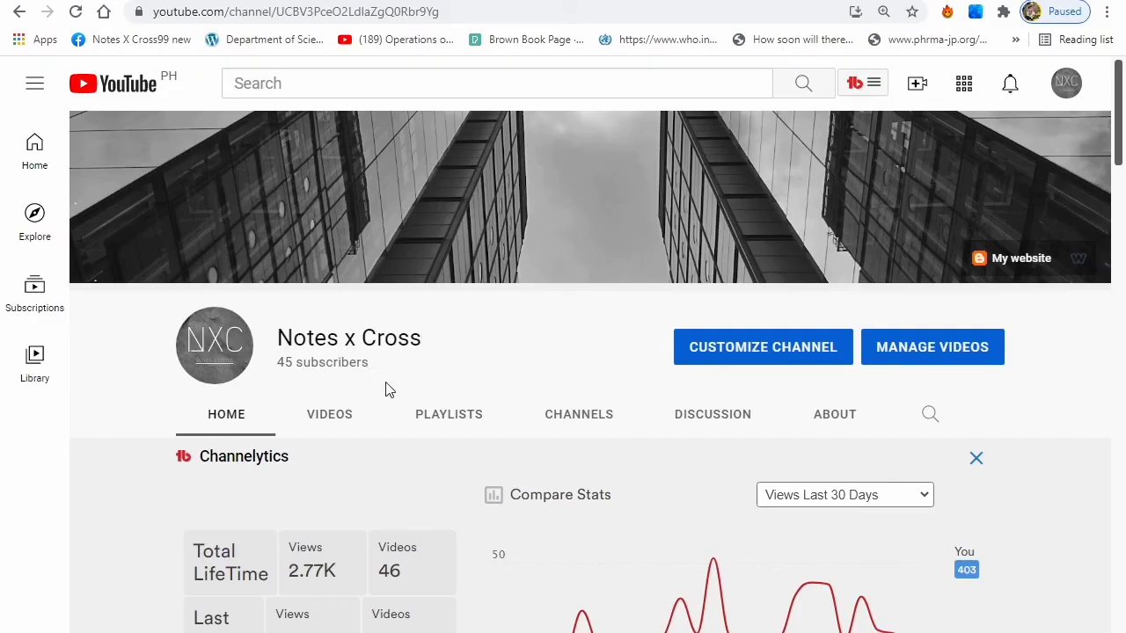
Switch to the browser and look over the Notes x Cross YouTube channel's header and Channelytics statistics
scroll(390, 389, "down", 5)
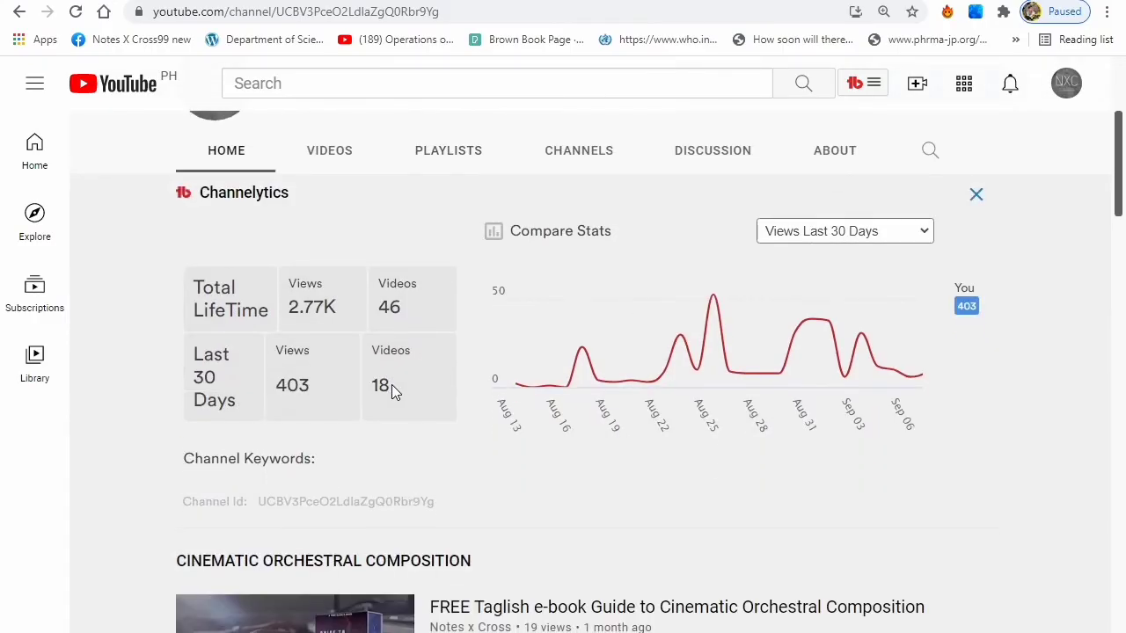
scroll(391, 387, "up", 4)
scroll(391, 393, "up", 2)
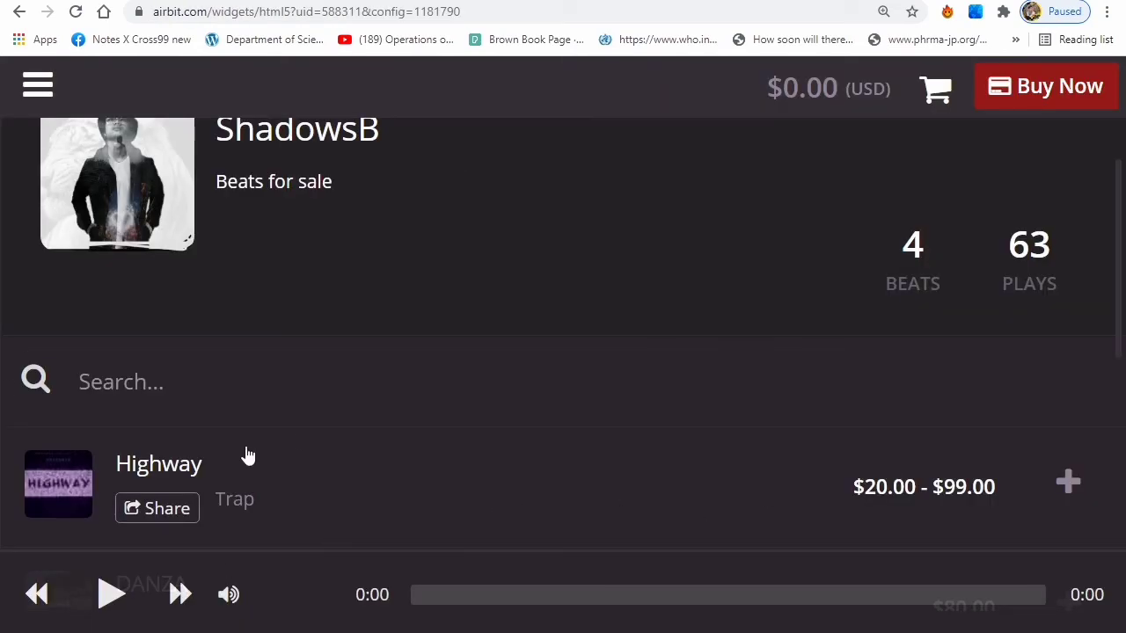
Look over the ShadowsB beat store page on Airbit, including the Highway listing
scroll(459, 359, "up", 1)
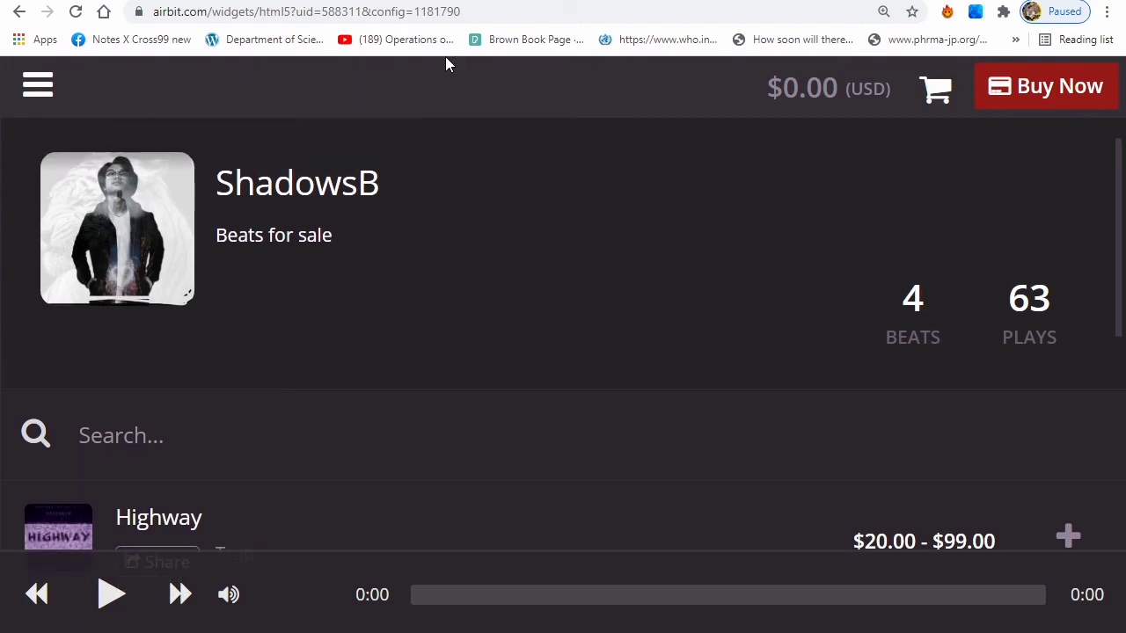
scroll(324, 374, "down", 2)
scroll(388, 376, "up", 3)
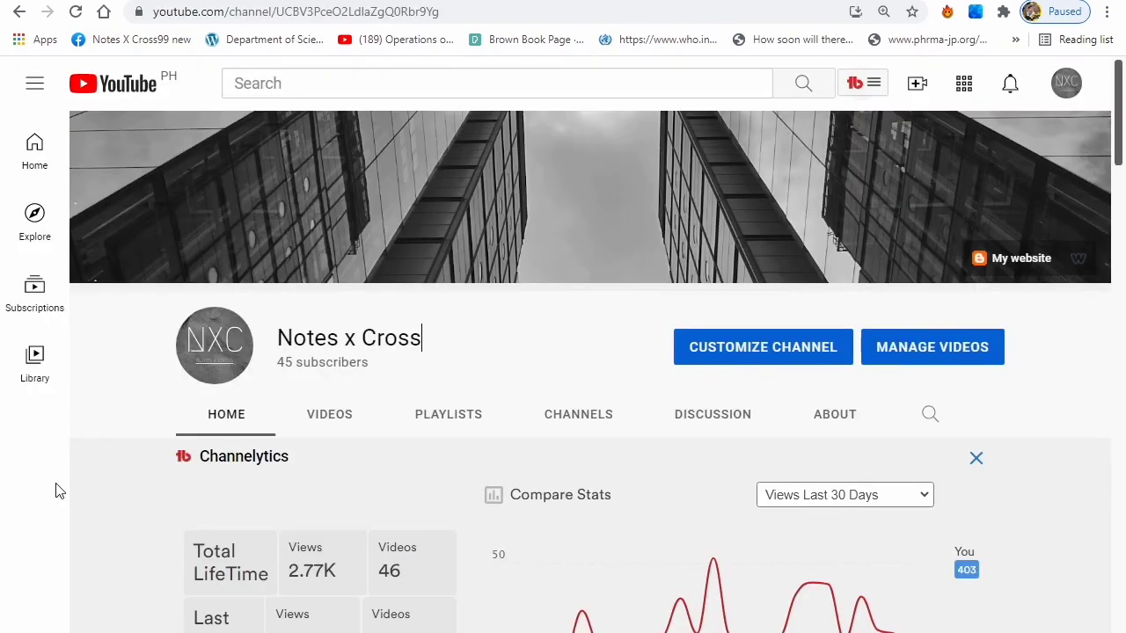
Return to the Notes x Cross YouTube channel and look through its statistics, featured e-book video and Lofi Playlist
scroll(520, 584, "down", 3)
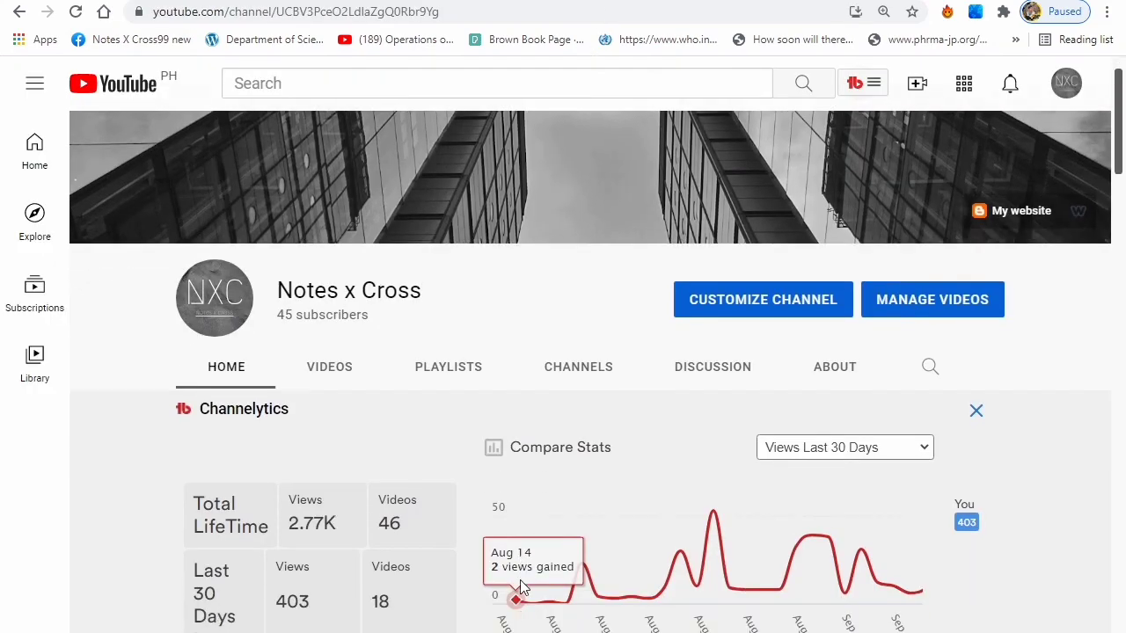
scroll(520, 584, "up", 3)
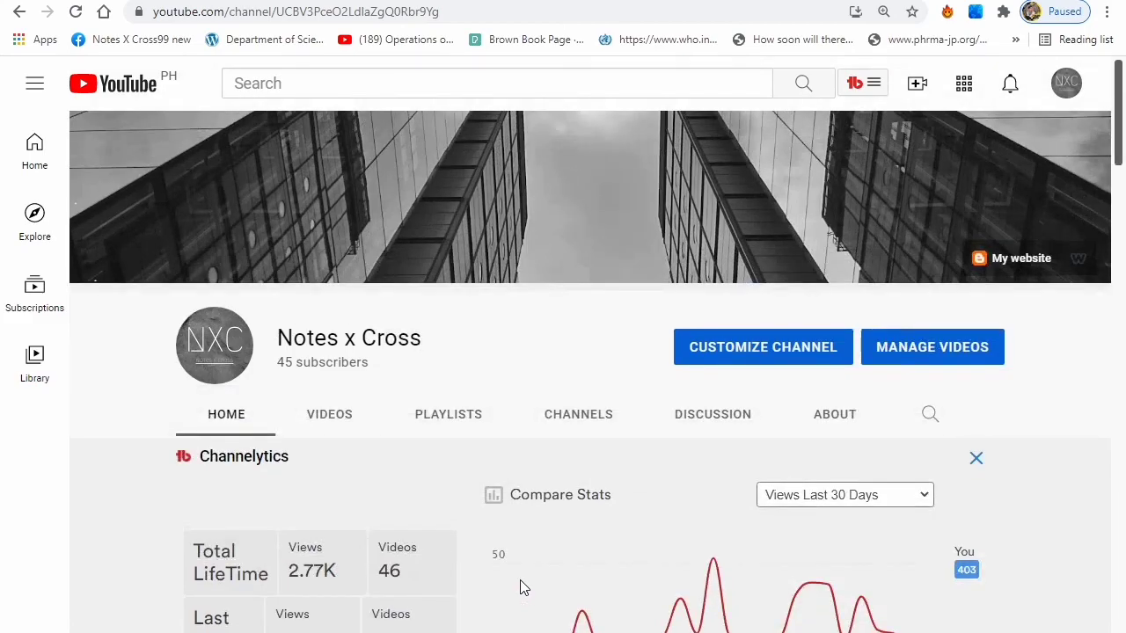
scroll(520, 584, "down", 7)
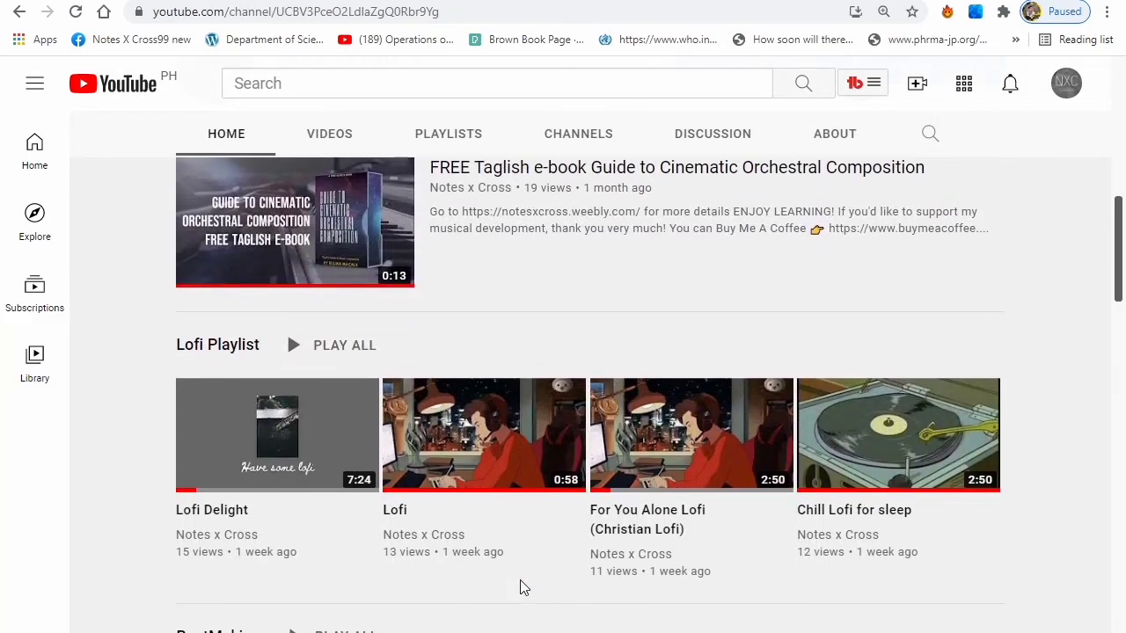
scroll(519, 587, "up", 8)
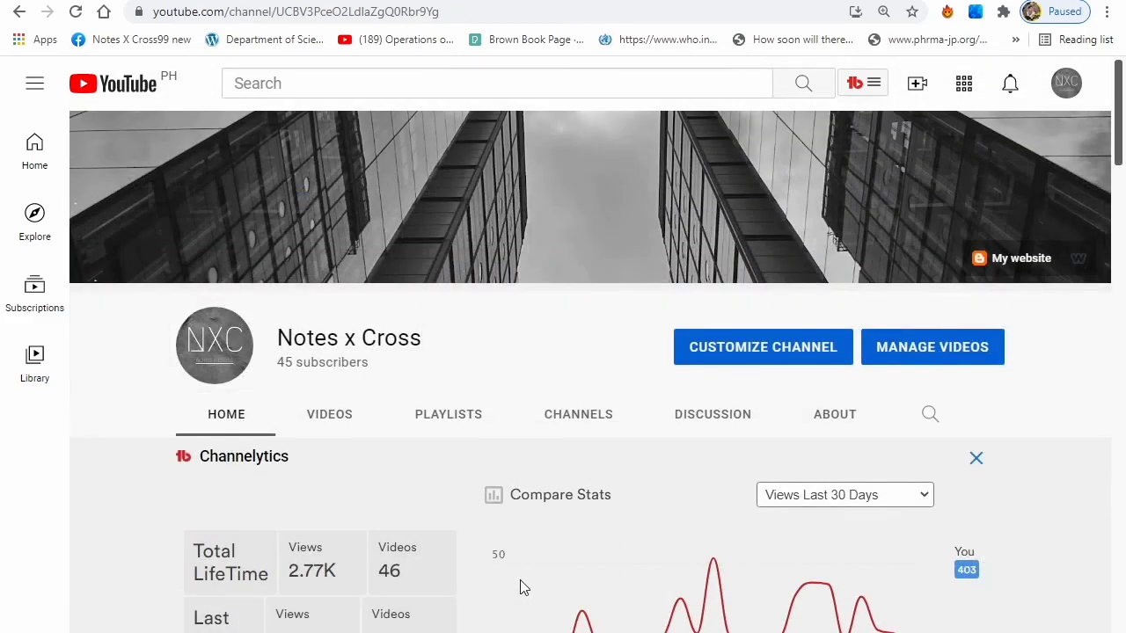
scroll(520, 588, "down", 5)
scroll(529, 606, "down", 4)
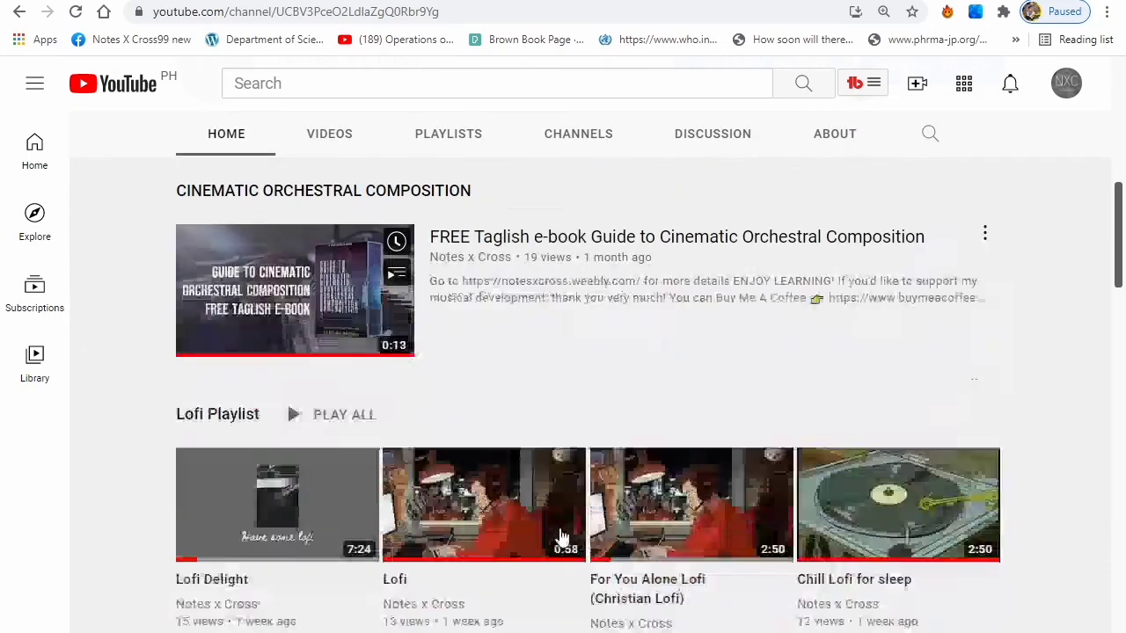
scroll(337, 510, "up", 4)
scroll(578, 568, "down", 4)
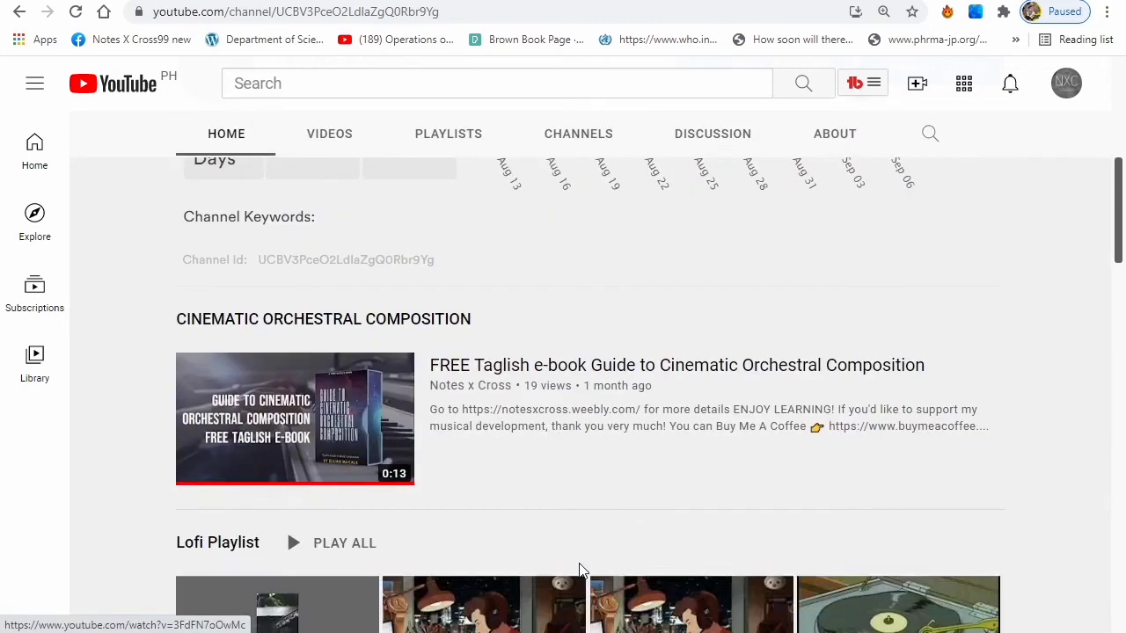
scroll(282, 360, "down", 3)
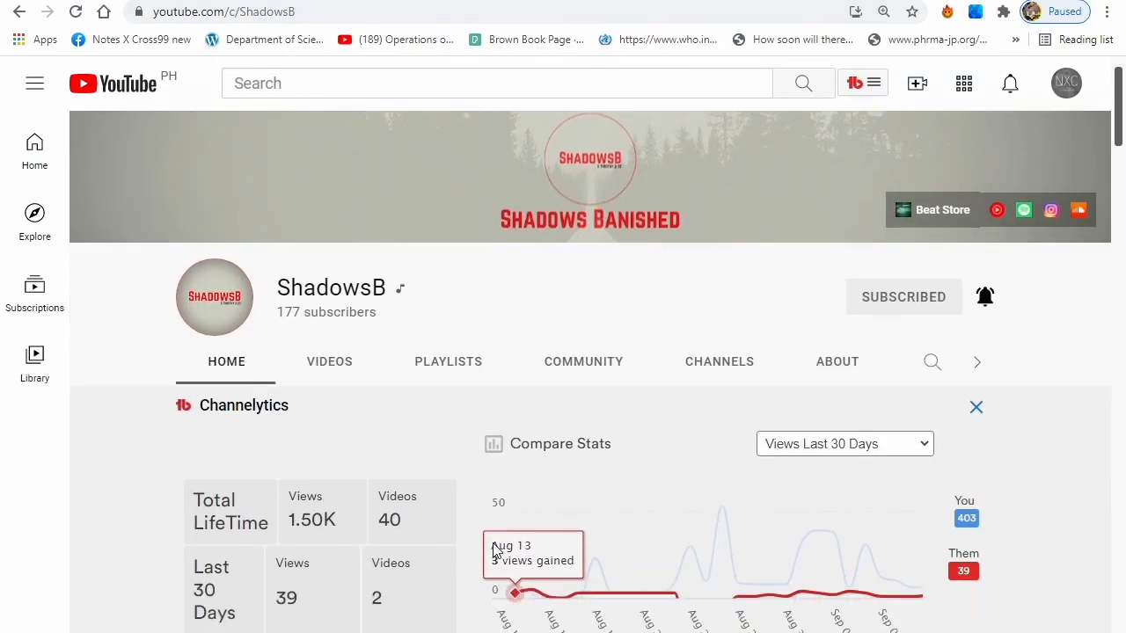
Look over the home page of the ShadowsB YouTube channel
scroll(494, 551, "down", 10)
scroll(494, 552, "down", 20)
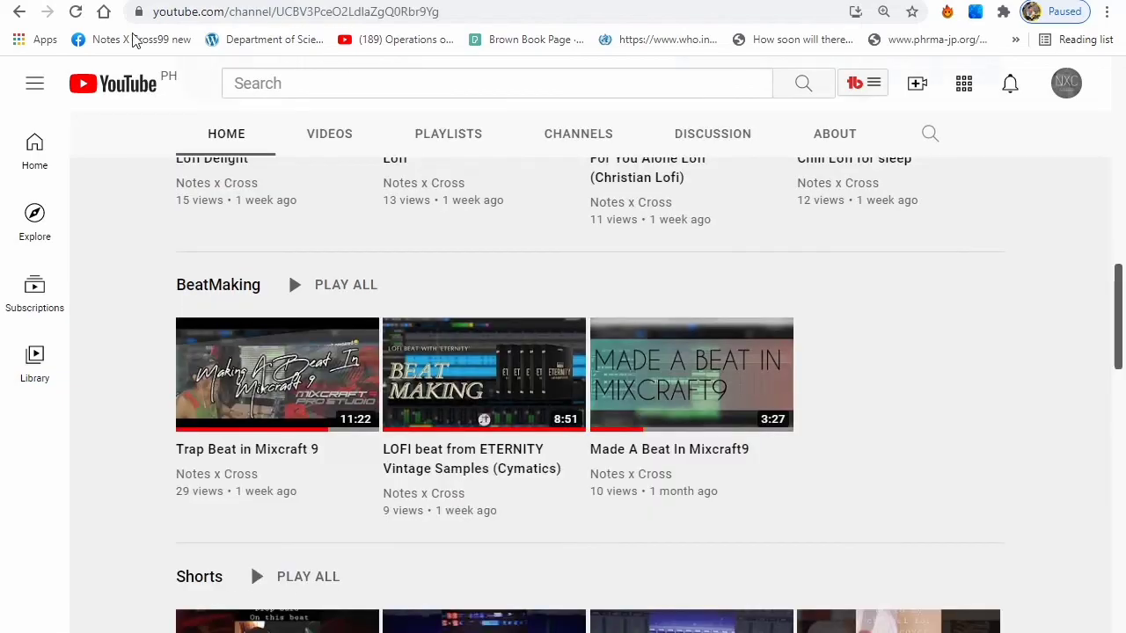
Go back to the Notes x Cross channel and browse its BeatMaking, Scores & Orchestrations and Background Music playlists
scroll(375, 300, "down", 10)
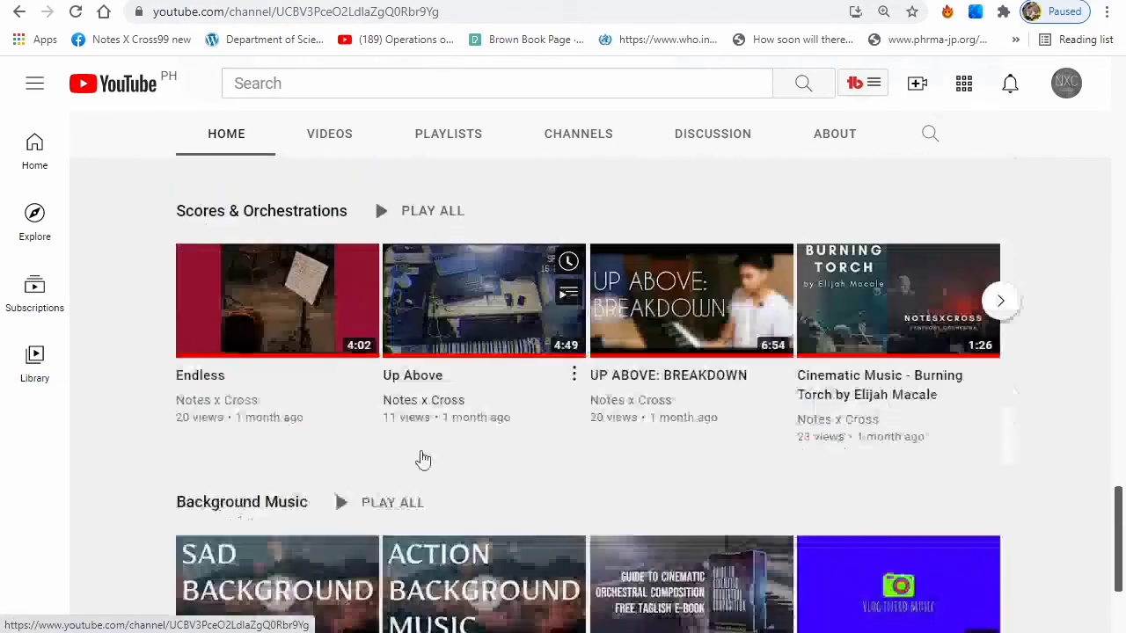
scroll(634, 491, "up", 15)
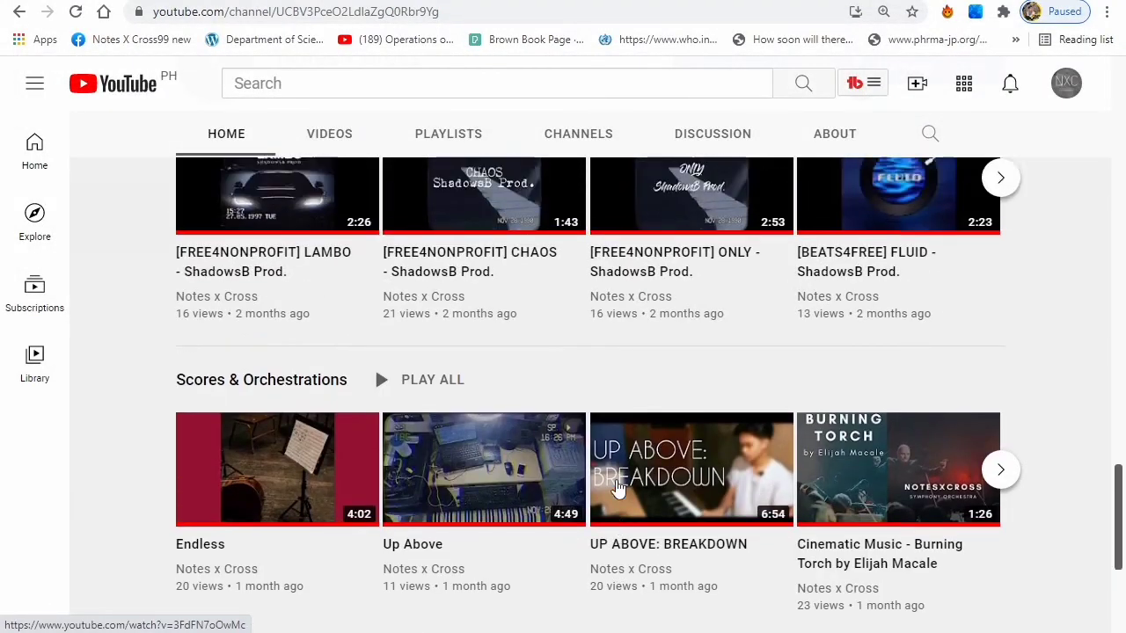
scroll(618, 489, "up", 13)
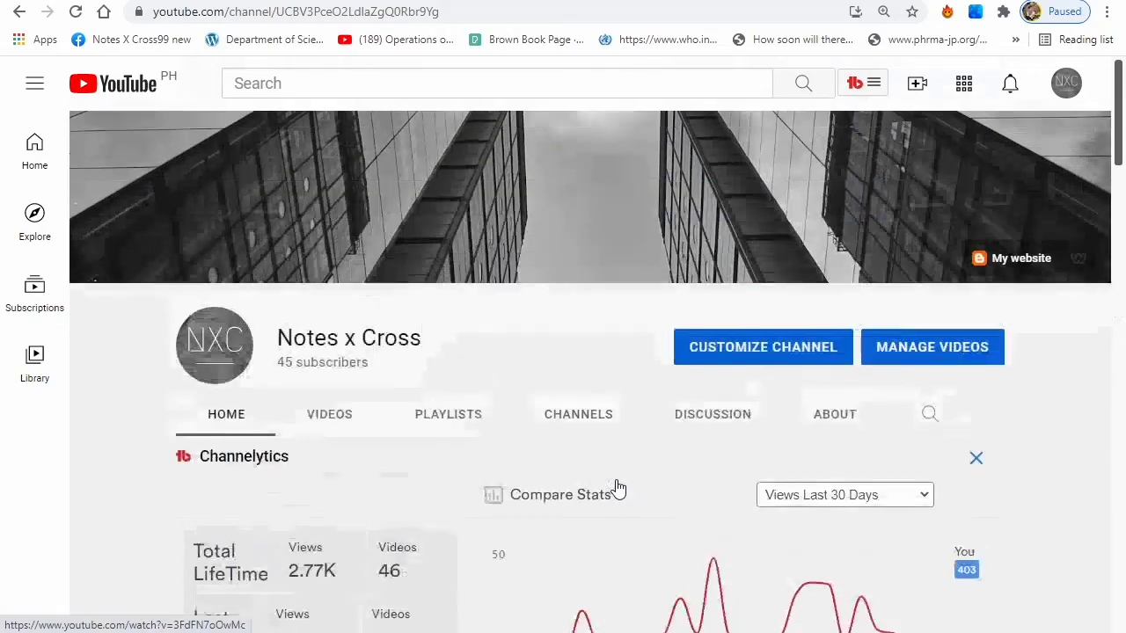
scroll(615, 489, "down", 3)
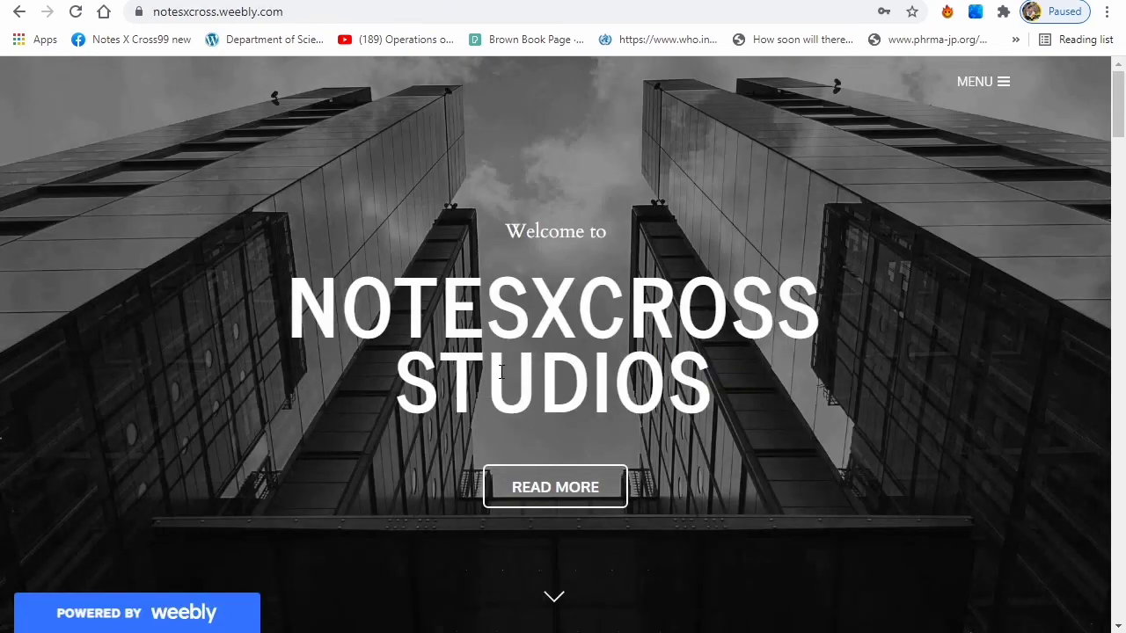
Look through the notesxcross.weebly.com website, from the welcome banner past the recommended music gear links to the Highway video
scroll(501, 373, "down", 9)
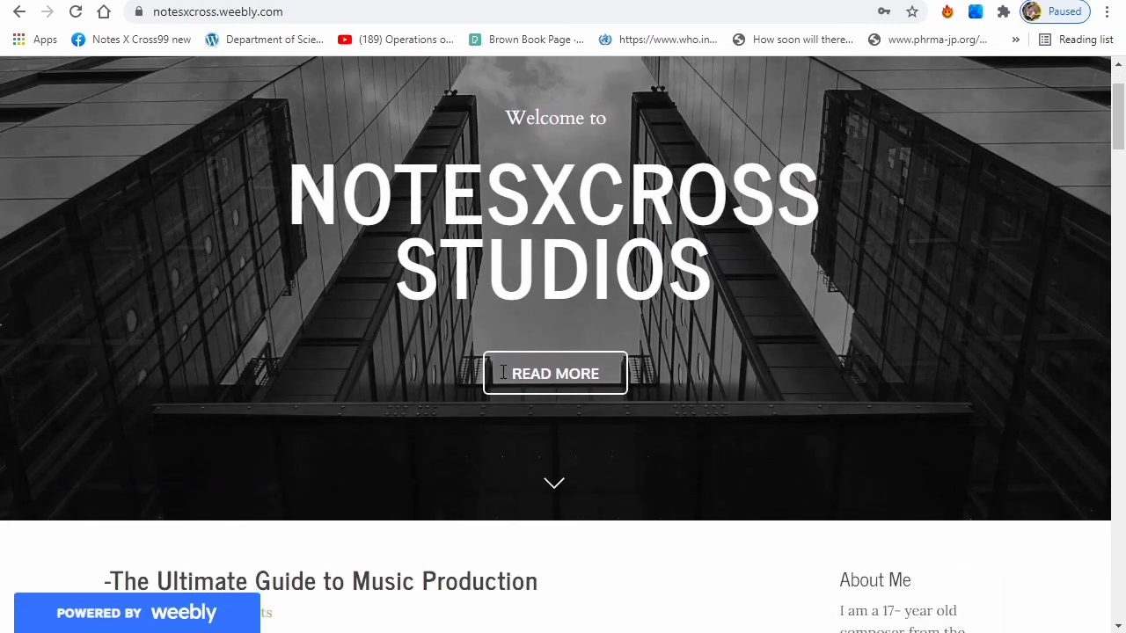
scroll(518, 420, "down", 15)
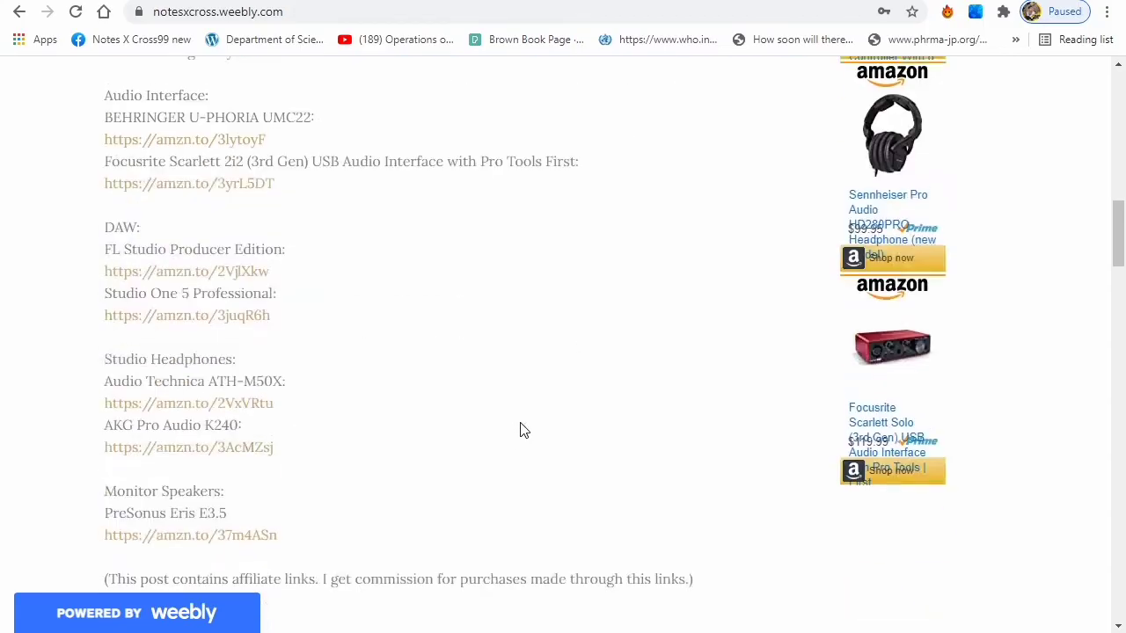
scroll(867, 431, "down", 15)
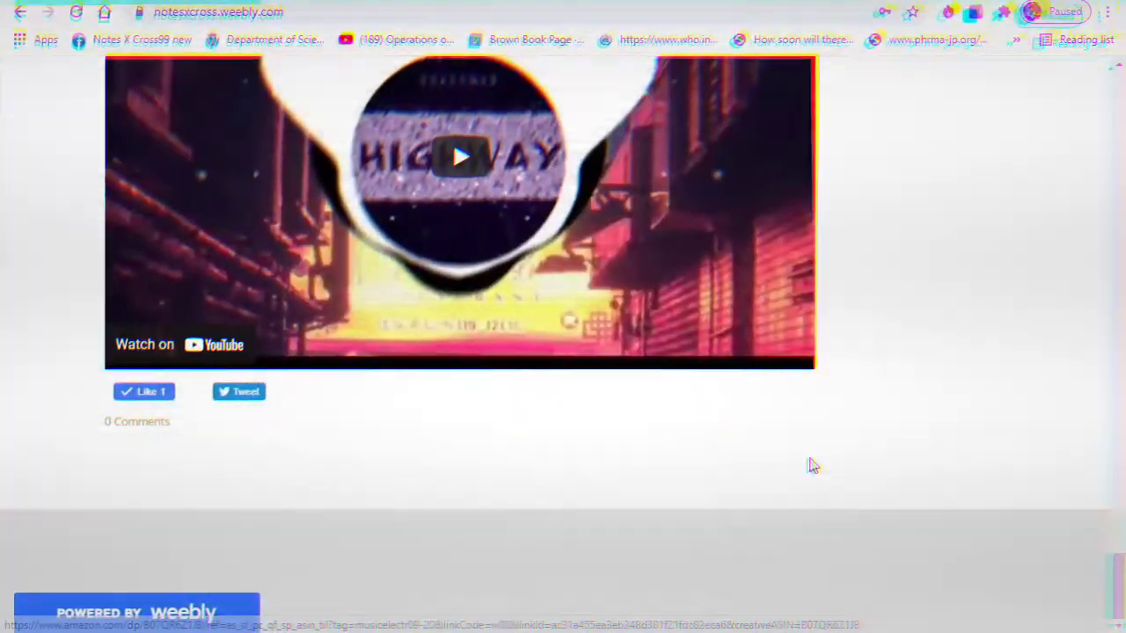